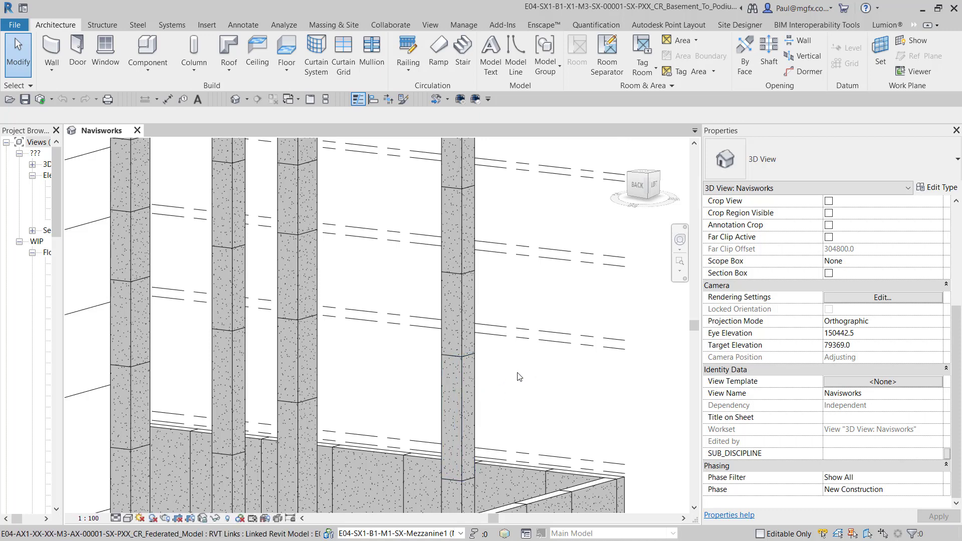
# After checking a concrete column, set ASTM E1557 UniFormat II as the classification database
pyautogui.scroll(3, 518, 346)
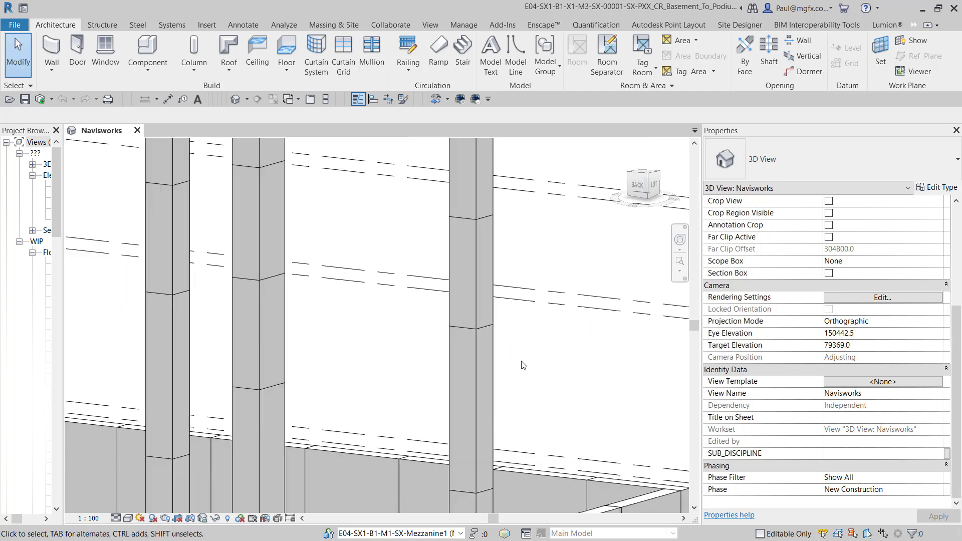
pyautogui.click(494, 353)
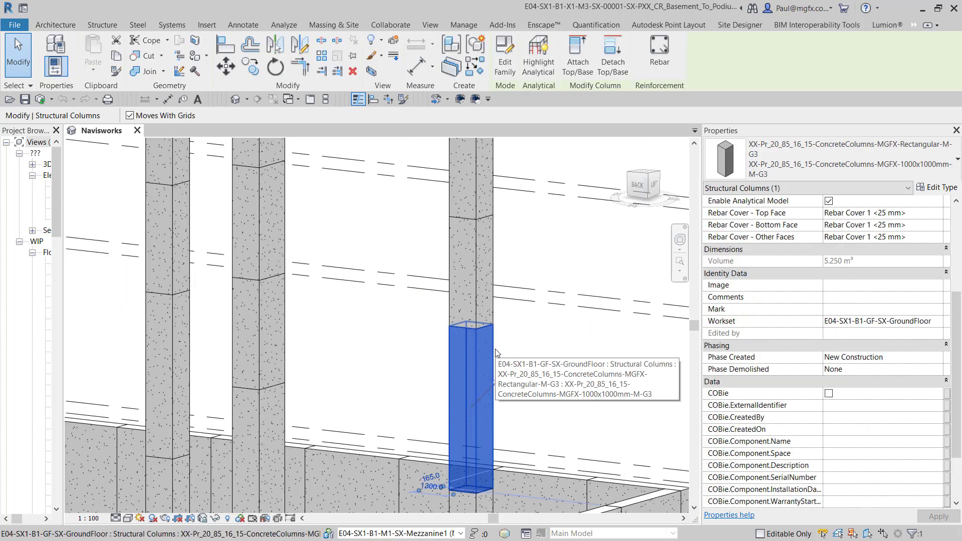
pyautogui.click(567, 356)
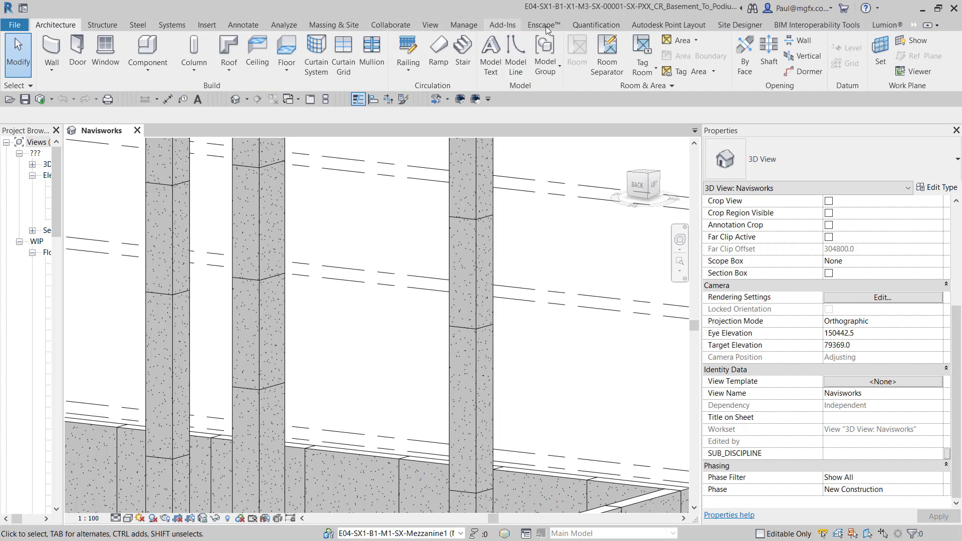
pyautogui.click(788, 25)
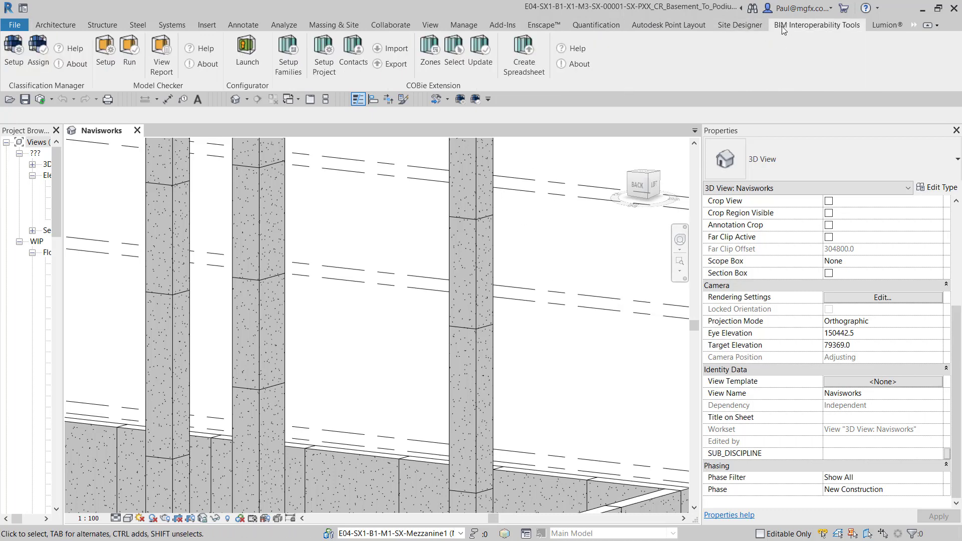
pyautogui.click(23, 49)
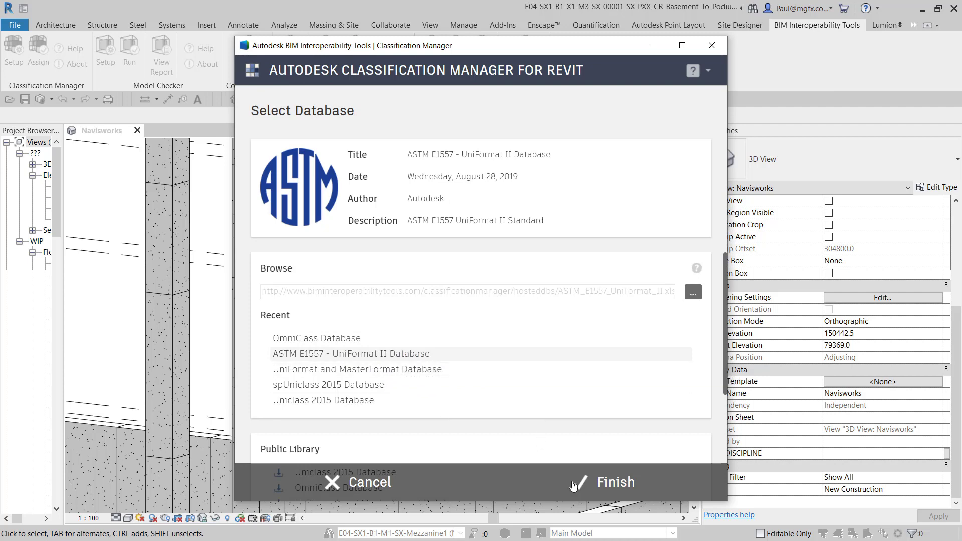
pyautogui.click(601, 485)
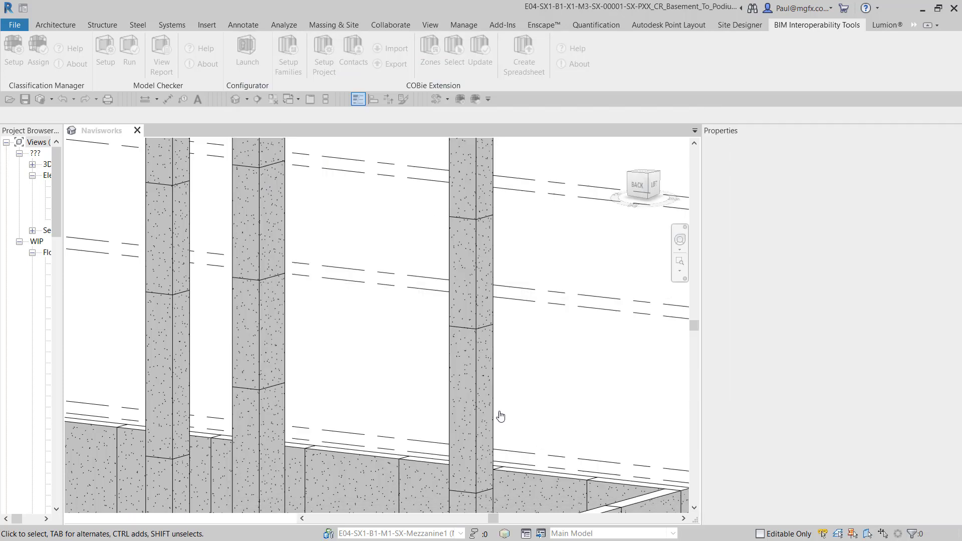
# Browse UniFormat II Element categories for the concrete column, expanding A - Substructure, then close the manager
pyautogui.click(479, 370)
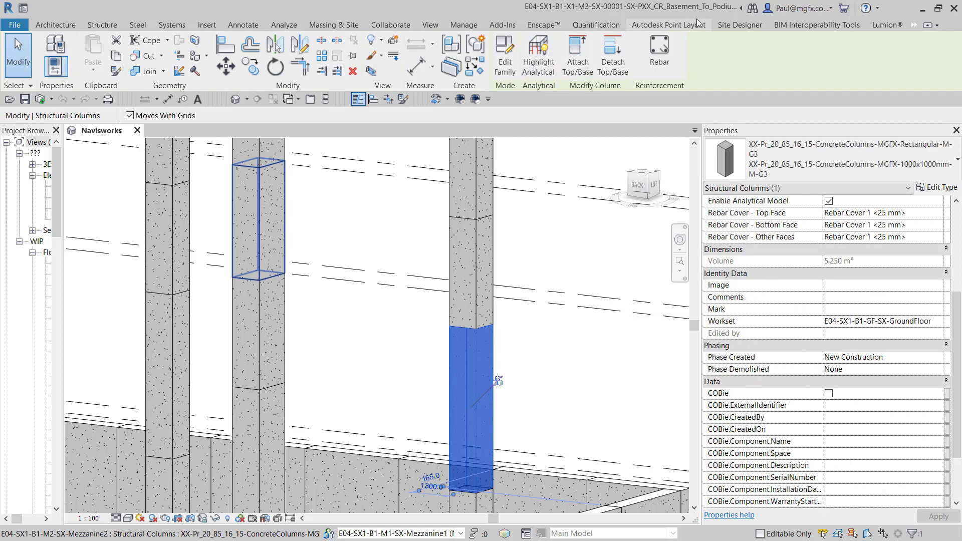
pyautogui.click(790, 25)
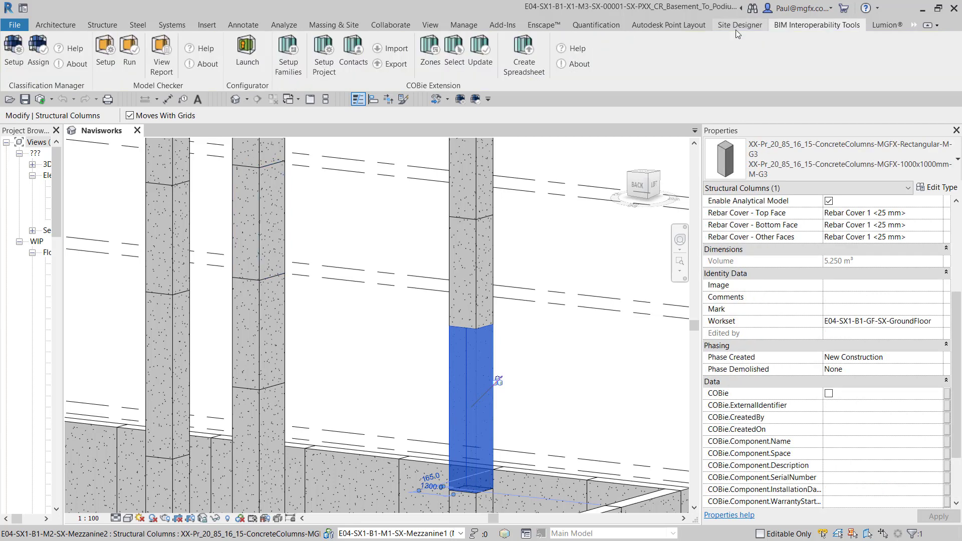
pyautogui.click(39, 48)
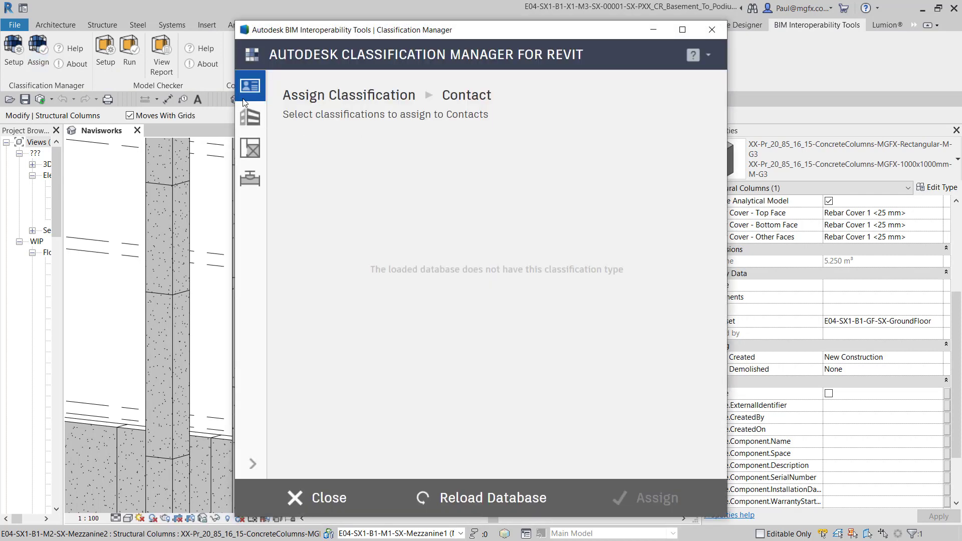
pyautogui.click(248, 176)
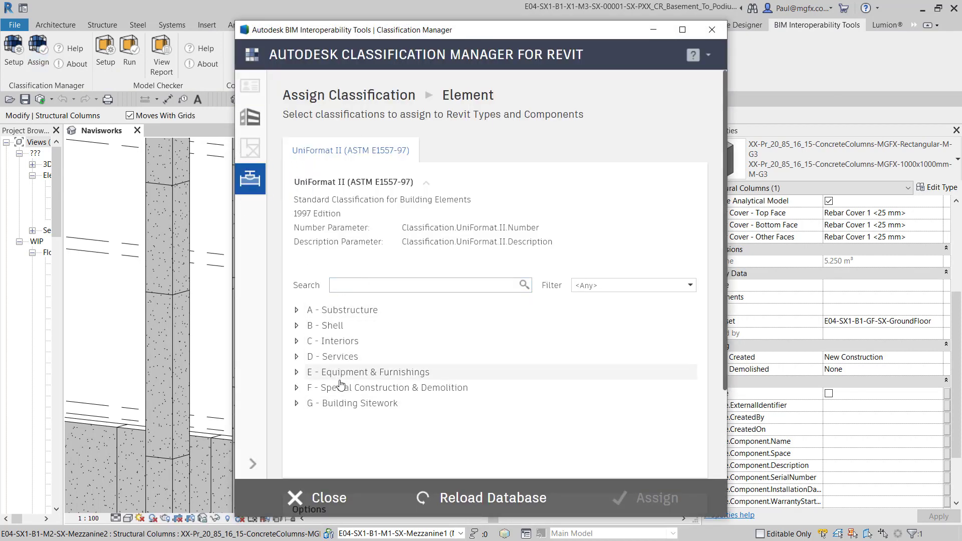
pyautogui.click(296, 311)
pyautogui.click(311, 309)
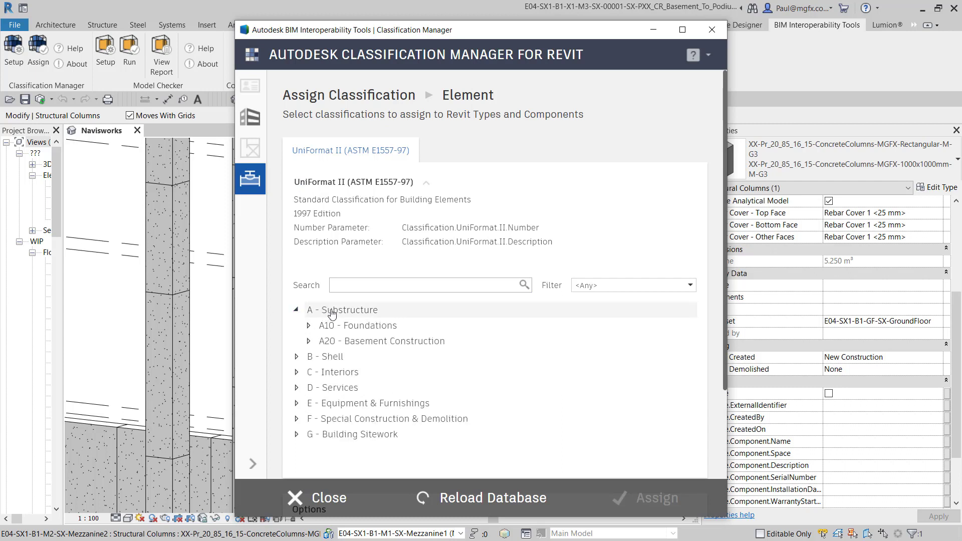
pyautogui.click(712, 30)
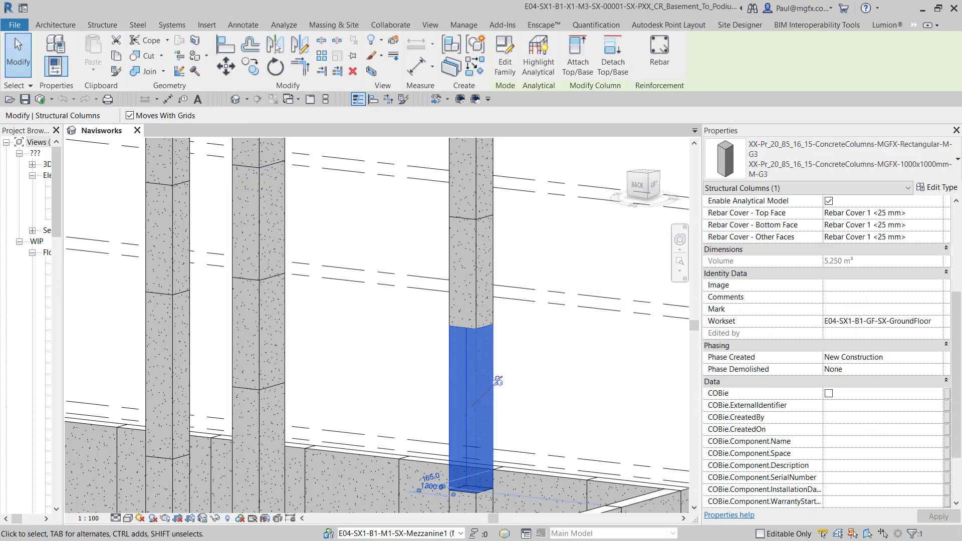
# Check the column type's Classification parameters show UniFormat II B10, Superstructure, then deselect
pyautogui.click(946, 187)
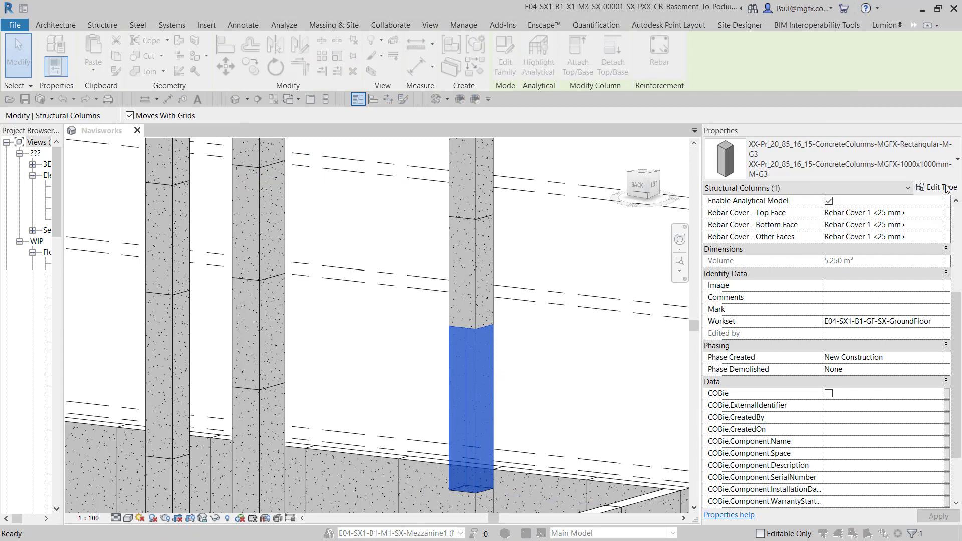
pyautogui.moveTo(791, 146); pyautogui.dragTo(774, 209)
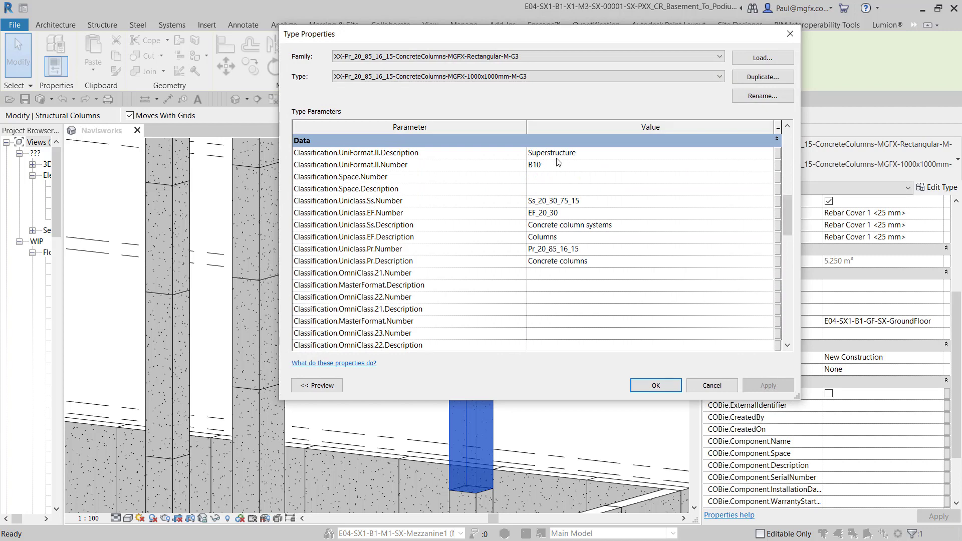
pyautogui.click(790, 34)
pyautogui.click(551, 338)
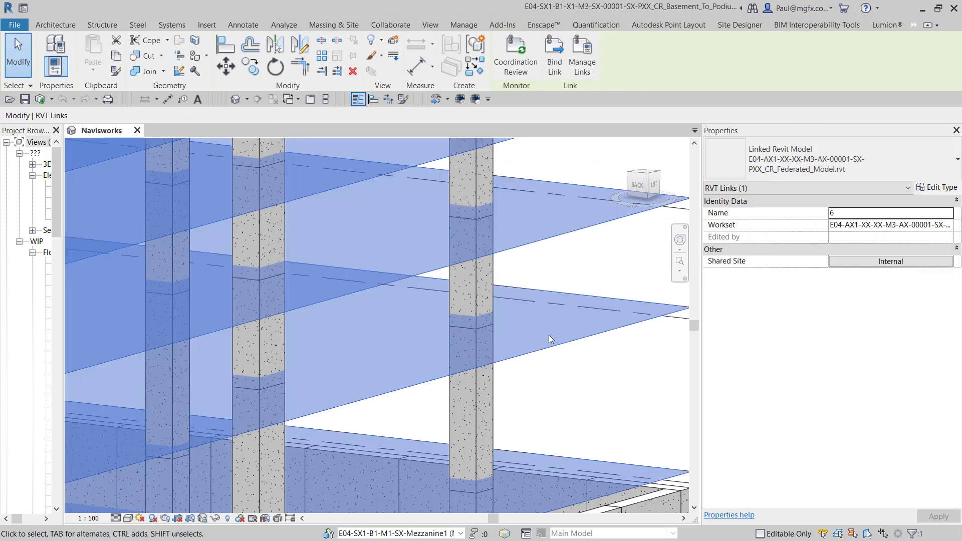
pyautogui.press('Escape')
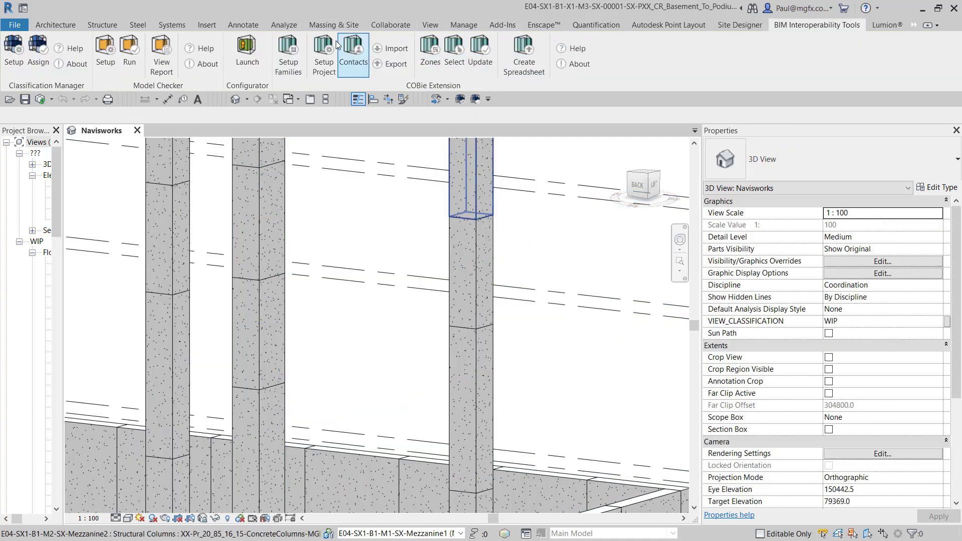
# Start the Navisworks 2020 export and review its Revit file reader options without changing them
pyautogui.click(510, 22)
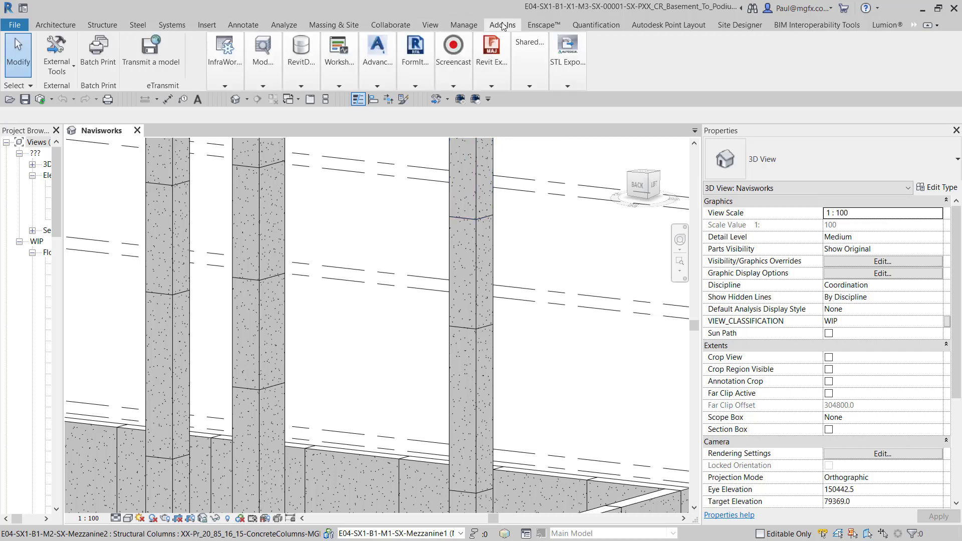
pyautogui.click(61, 79)
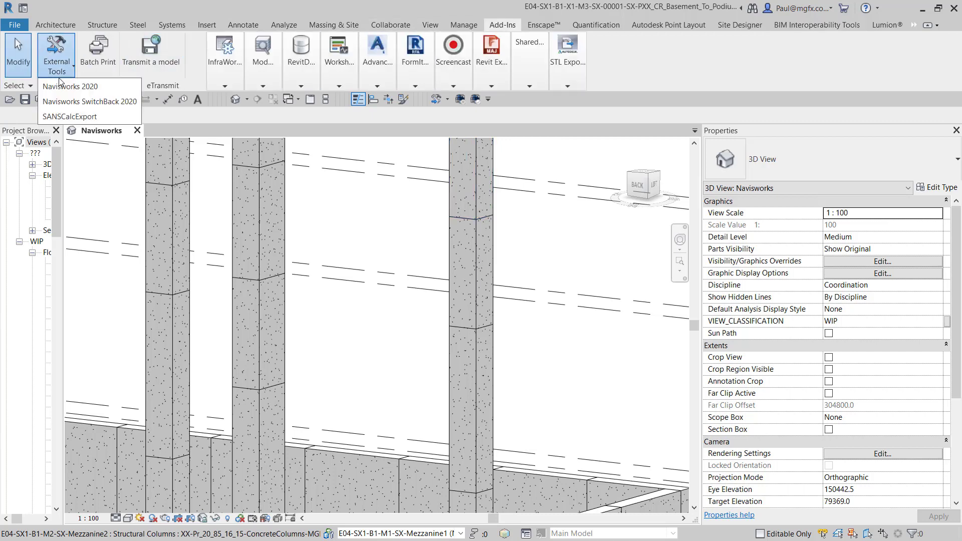
pyautogui.click(91, 87)
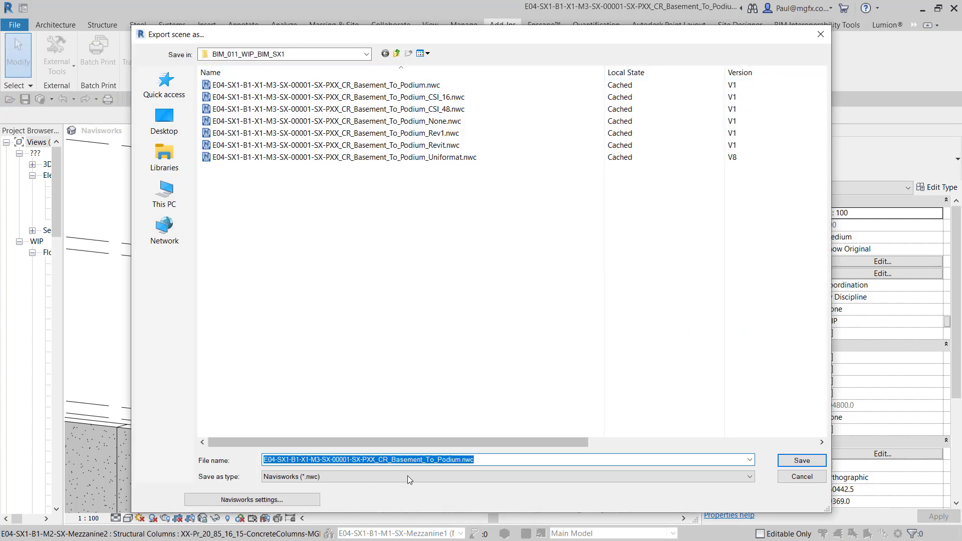
pyautogui.click(277, 501)
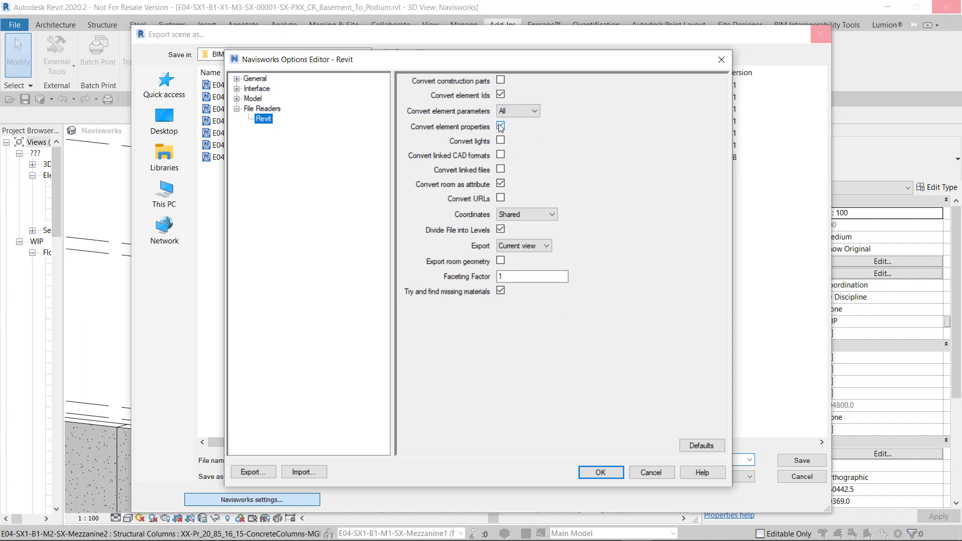
pyautogui.click(651, 473)
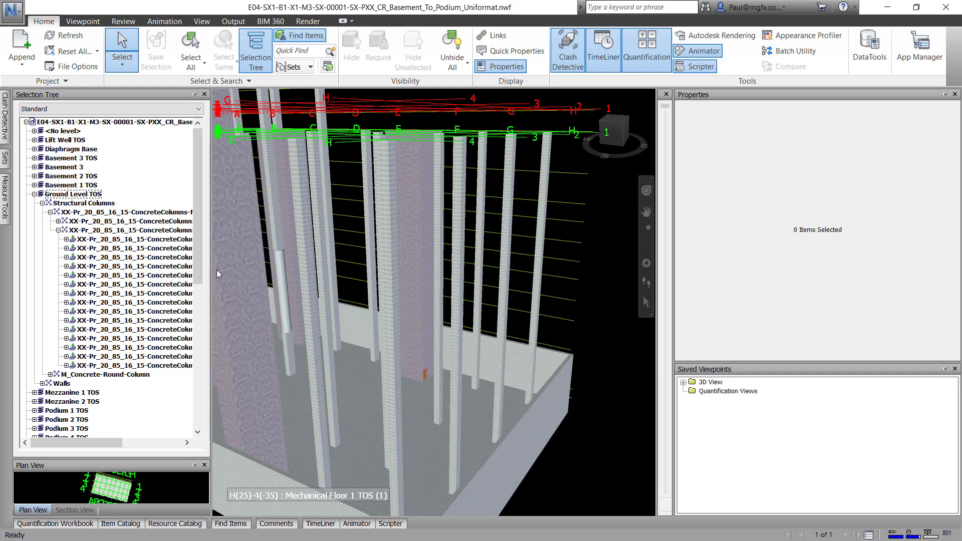
# Select a Mezzanine 1 TOS column segment and view its Autodesk Material, TimeLiner, Element ID and Item tabs
pyautogui.moveTo(211, 274); pyautogui.dragTo(245, 261)
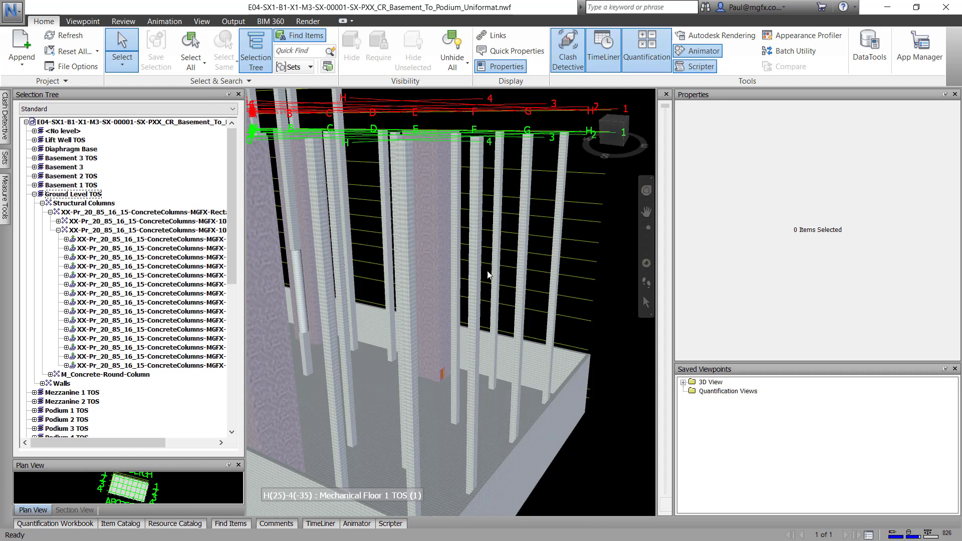
pyautogui.click(551, 331)
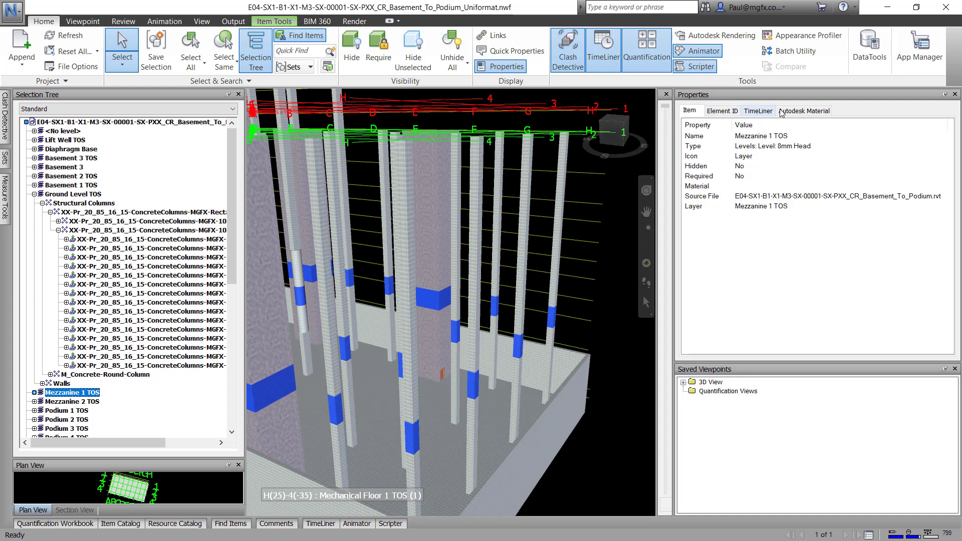
pyautogui.click(816, 112)
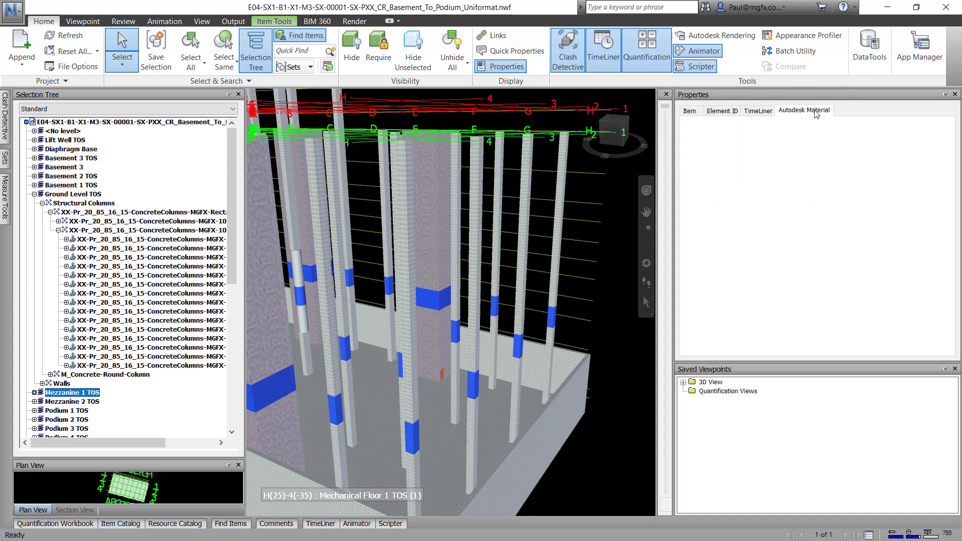
pyautogui.click(759, 111)
pyautogui.click(722, 111)
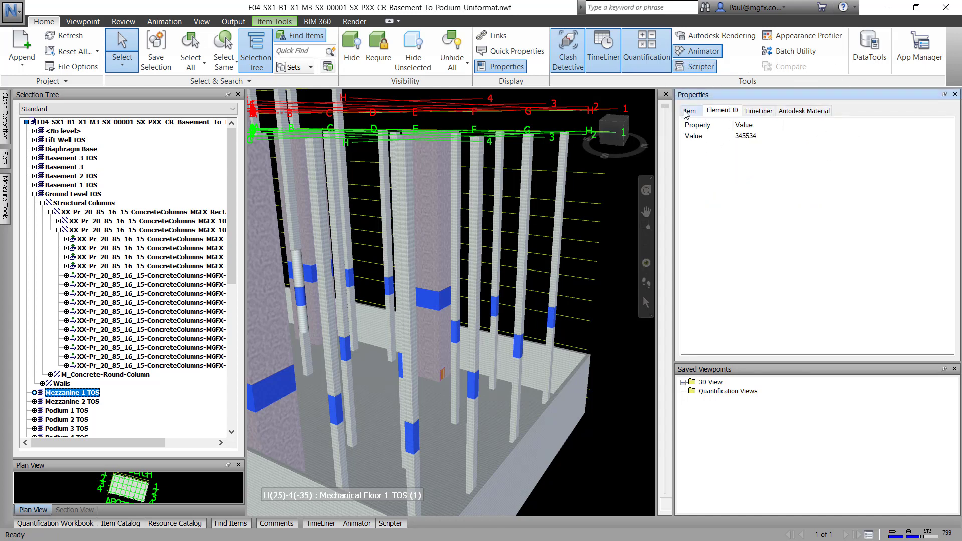
pyautogui.click(686, 111)
# Recheck the layer's Element ID and Item tabs, clear the selection, and open the Quantification Workbook
pyautogui.click(779, 112)
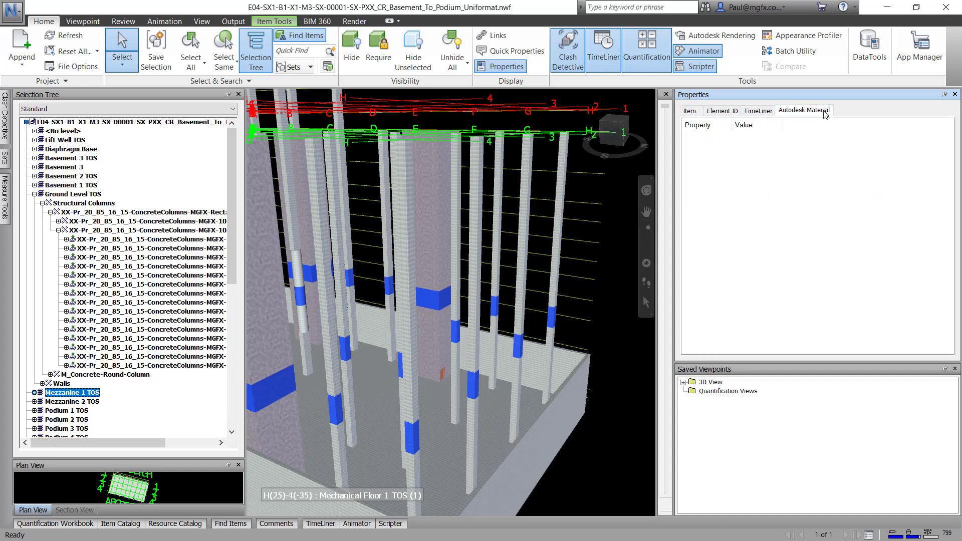
pyautogui.click(760, 112)
pyautogui.click(705, 113)
pyautogui.click(689, 111)
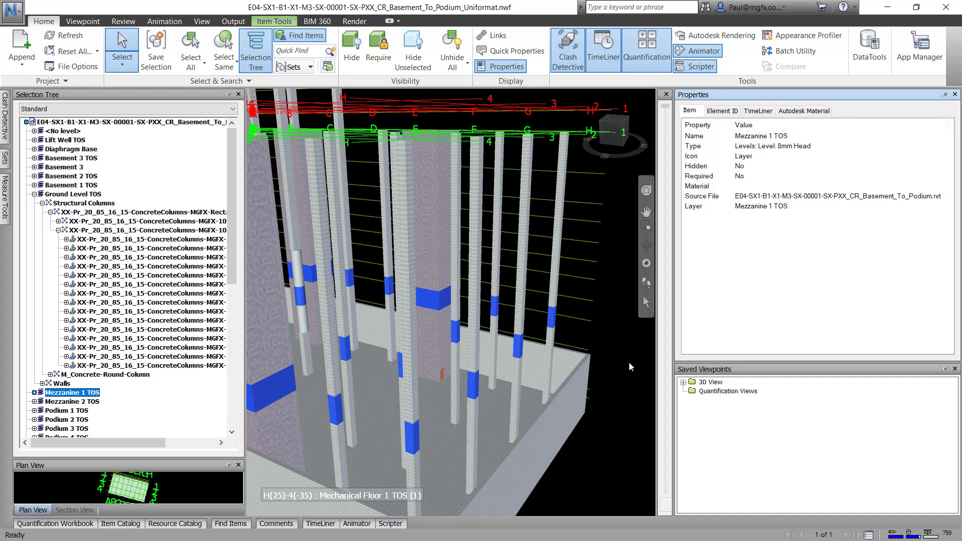
pyautogui.click(615, 315)
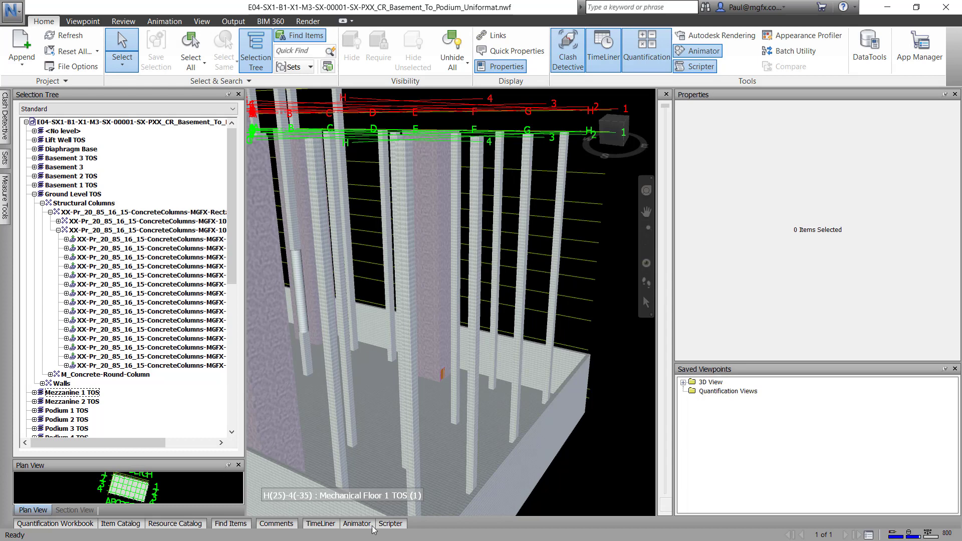
pyautogui.click(61, 527)
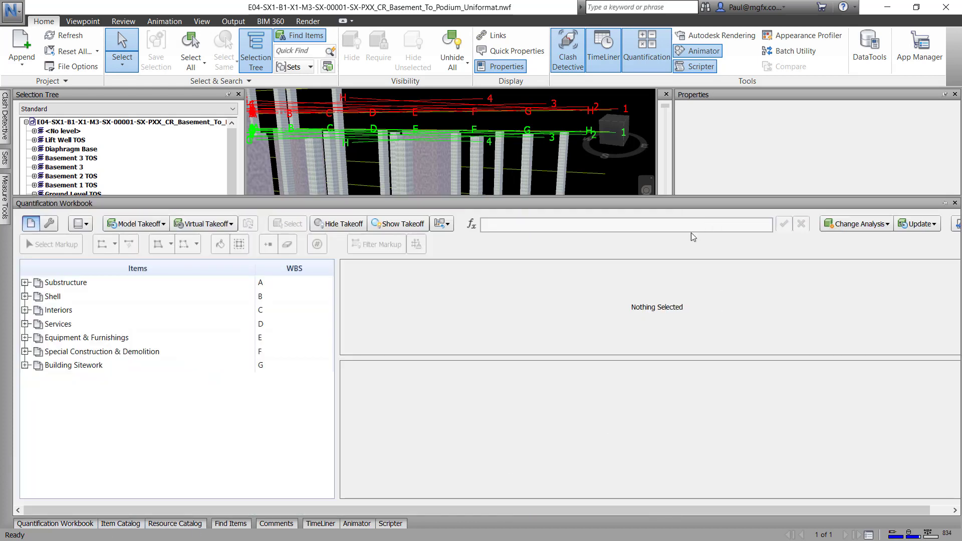
pyautogui.click(231, 524)
pyautogui.click(498, 347)
pyautogui.click(546, 370)
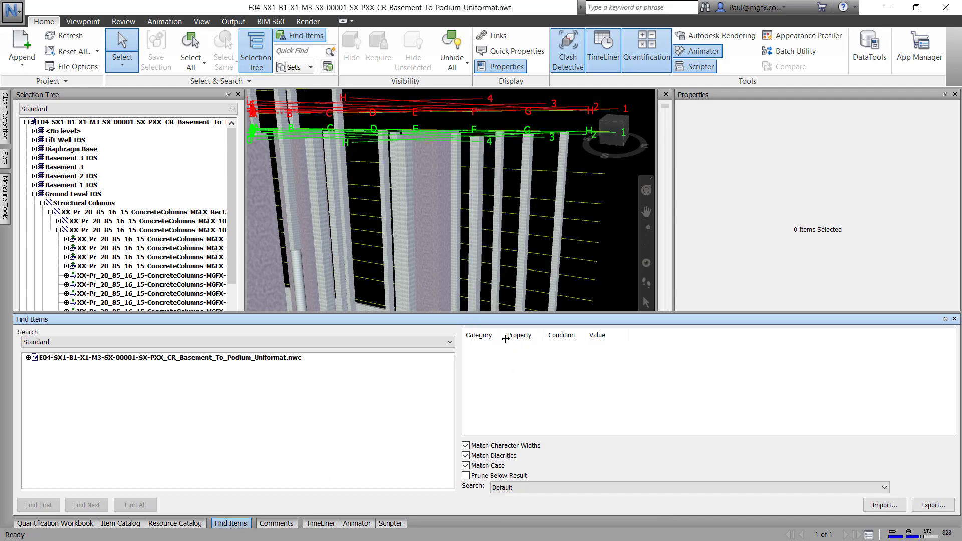
pyautogui.moveTo(504, 334); pyautogui.dragTo(615, 334)
pyautogui.click(521, 346)
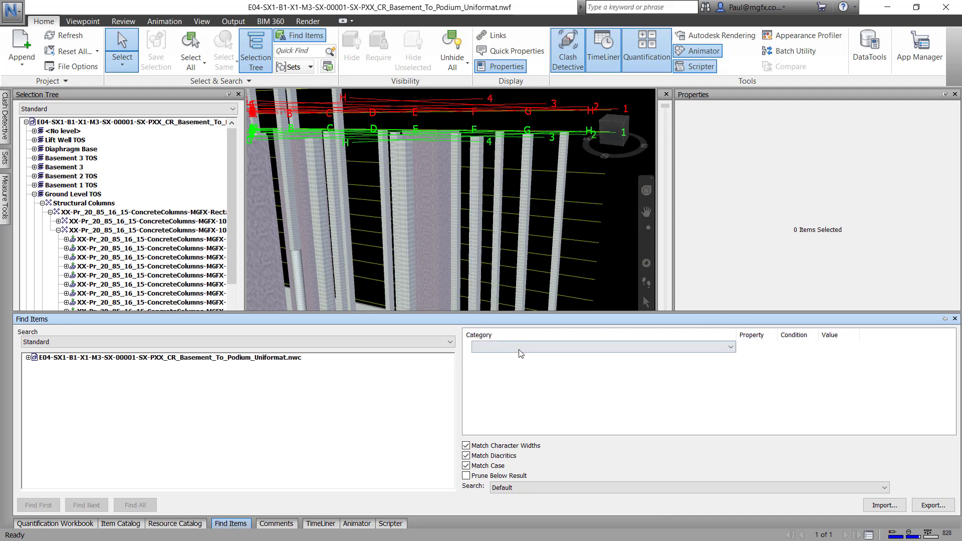
pyautogui.click(718, 350)
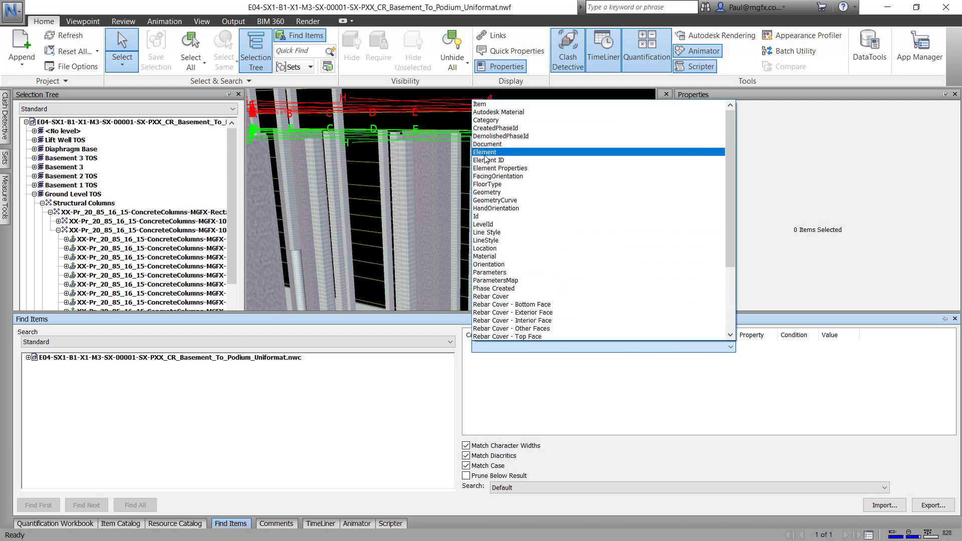
pyautogui.scroll(-2, 489, 258)
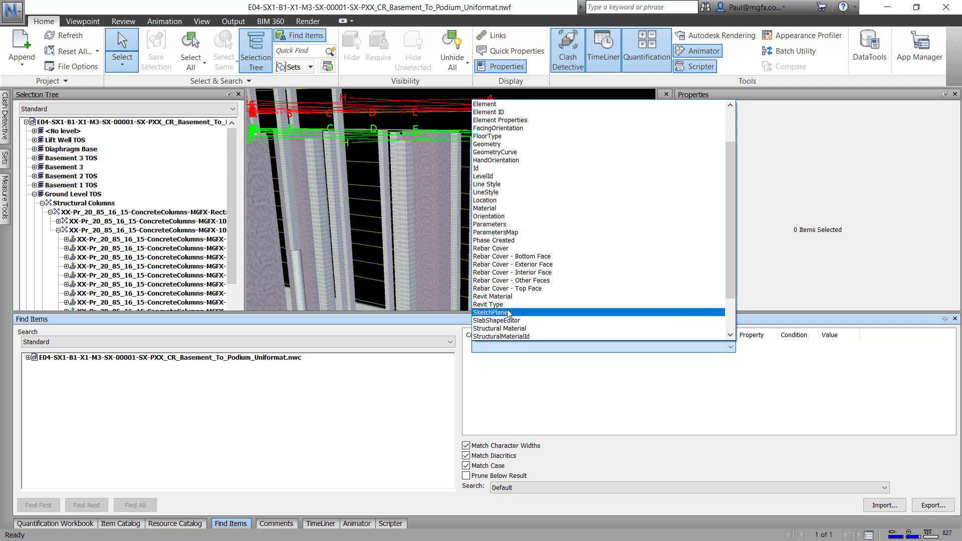
pyautogui.click(488, 304)
pyautogui.click(771, 347)
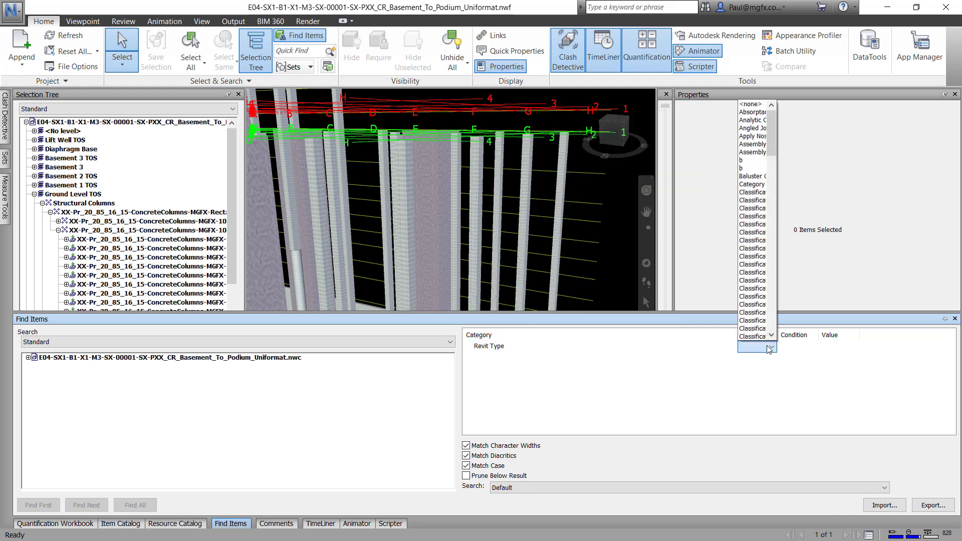
pyautogui.click(591, 348)
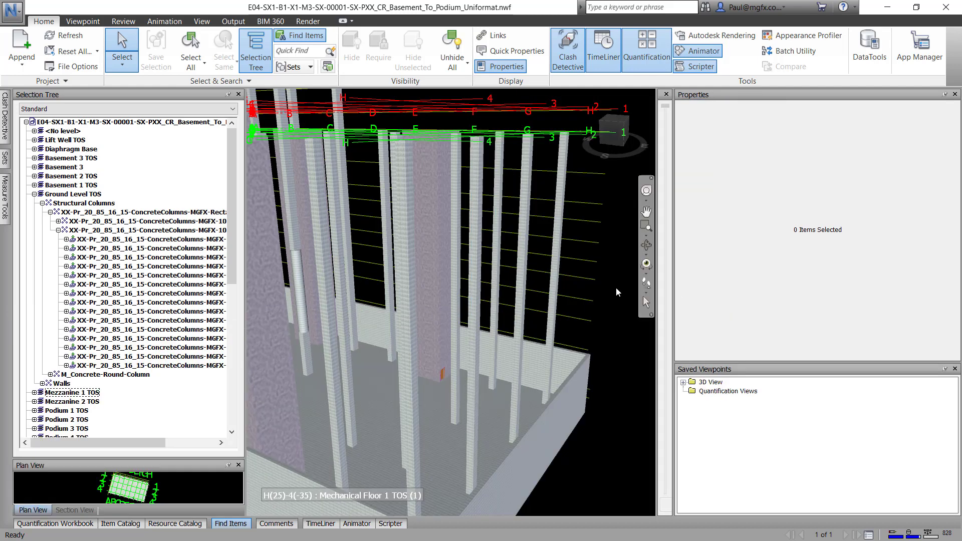
# Set selection resolution to First Object, select a single Mezzanine 1 TOS concrete column, and widen Properties
pyautogui.click(549, 329)
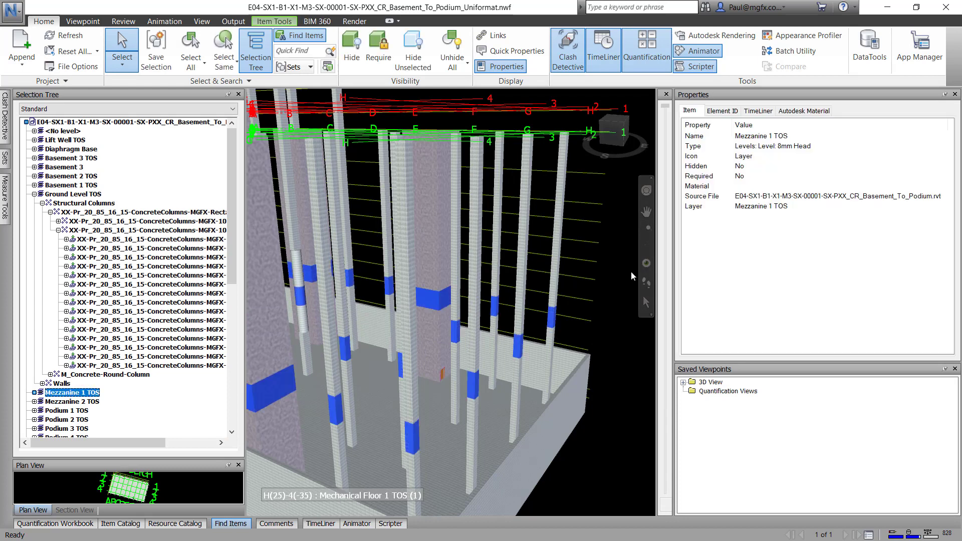
pyautogui.click(614, 345)
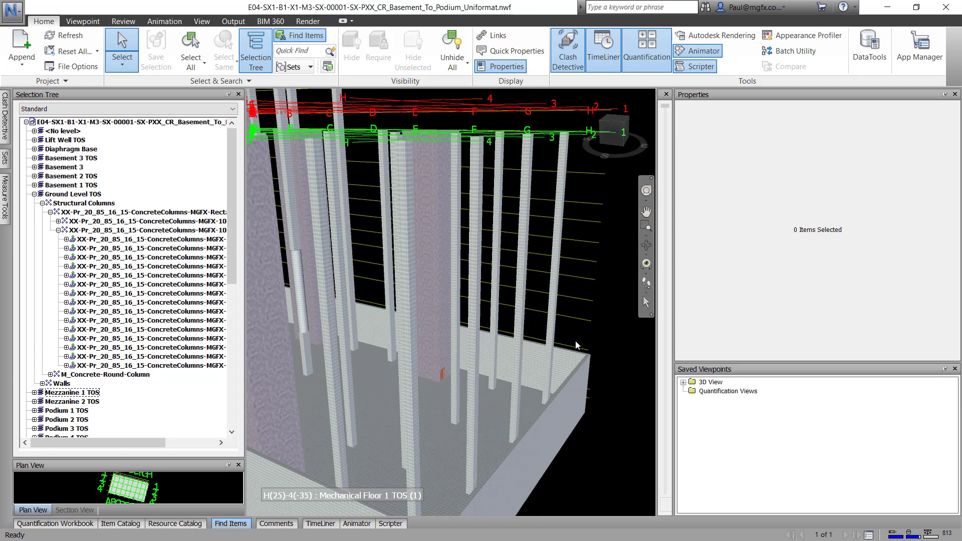
pyautogui.click(552, 330)
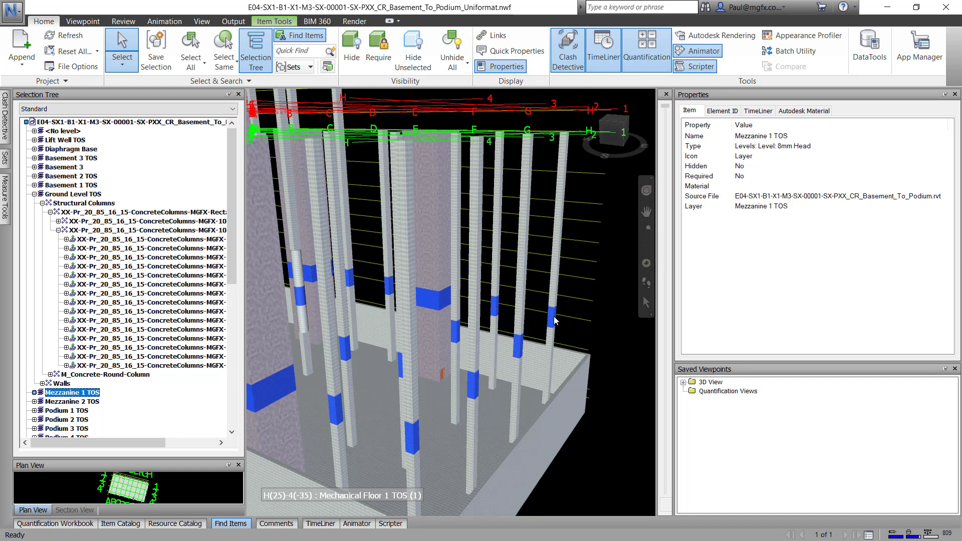
pyautogui.rightClick(555, 319)
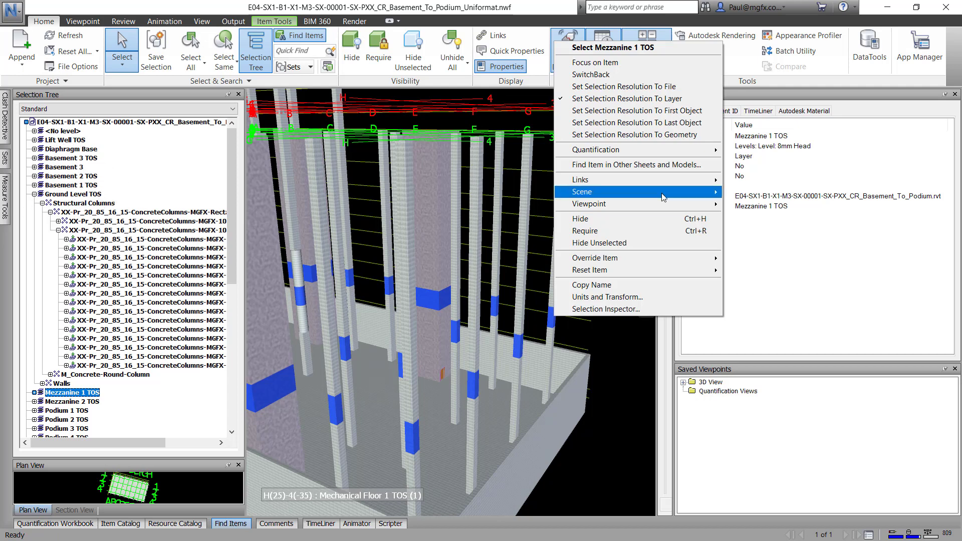
pyautogui.click(710, 125)
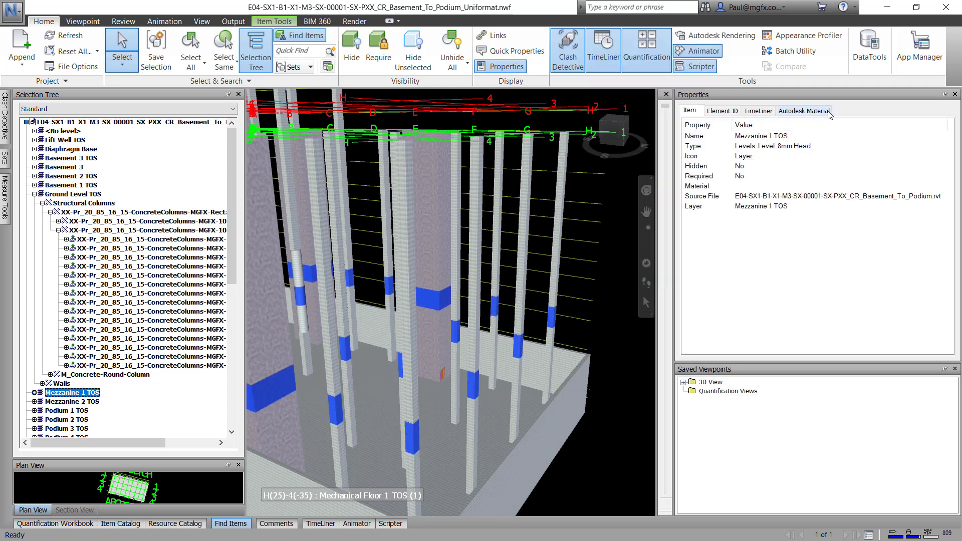
pyautogui.rightClick(555, 317)
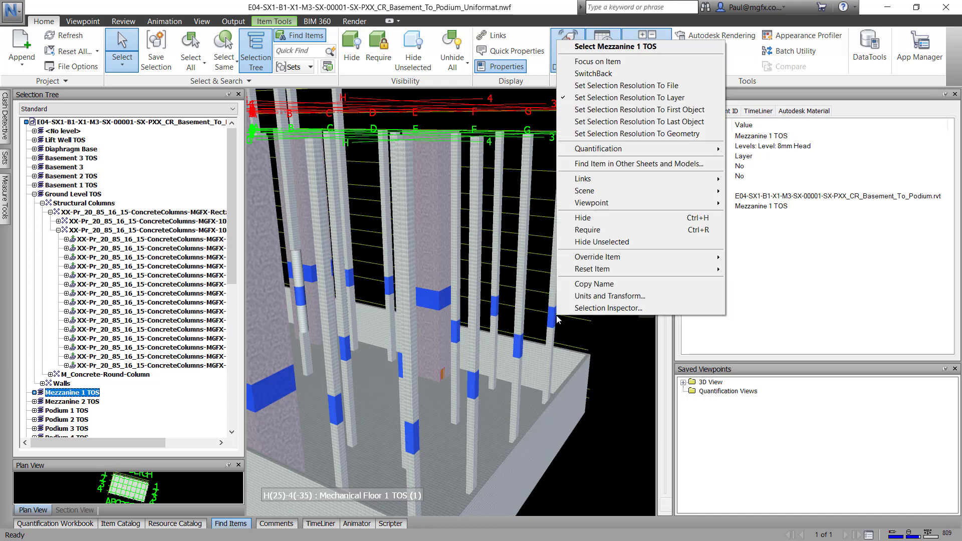
pyautogui.click(630, 114)
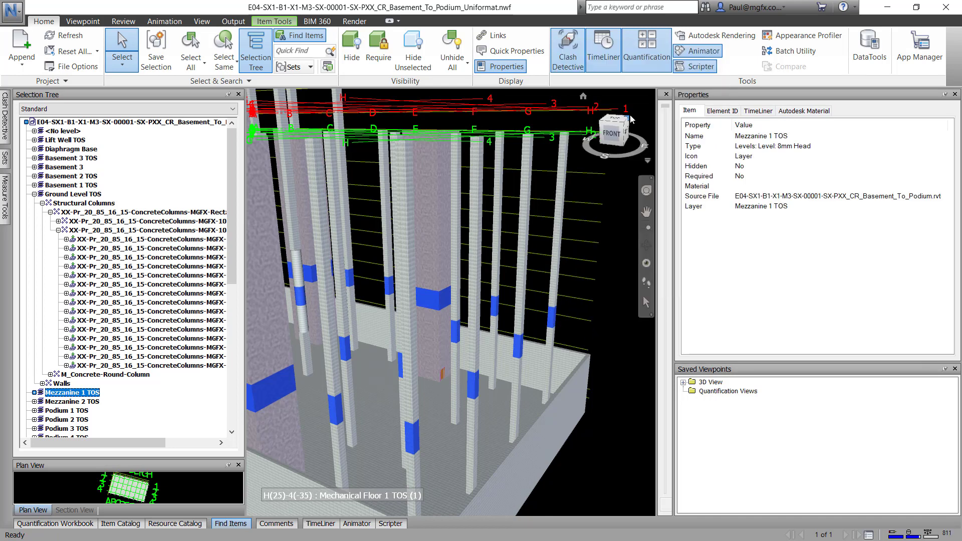
pyautogui.click(588, 335)
pyautogui.click(553, 316)
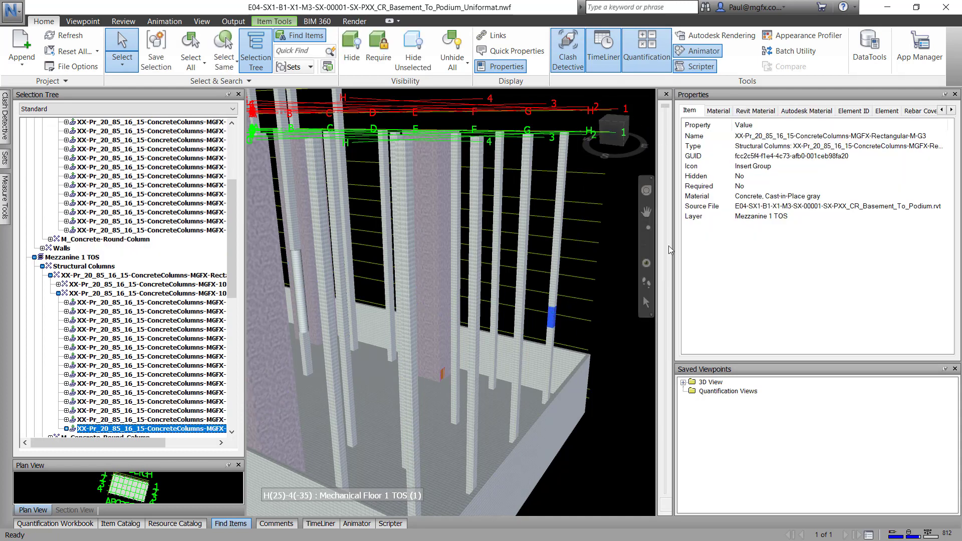
pyautogui.moveTo(674, 243); pyautogui.dragTo(554, 244)
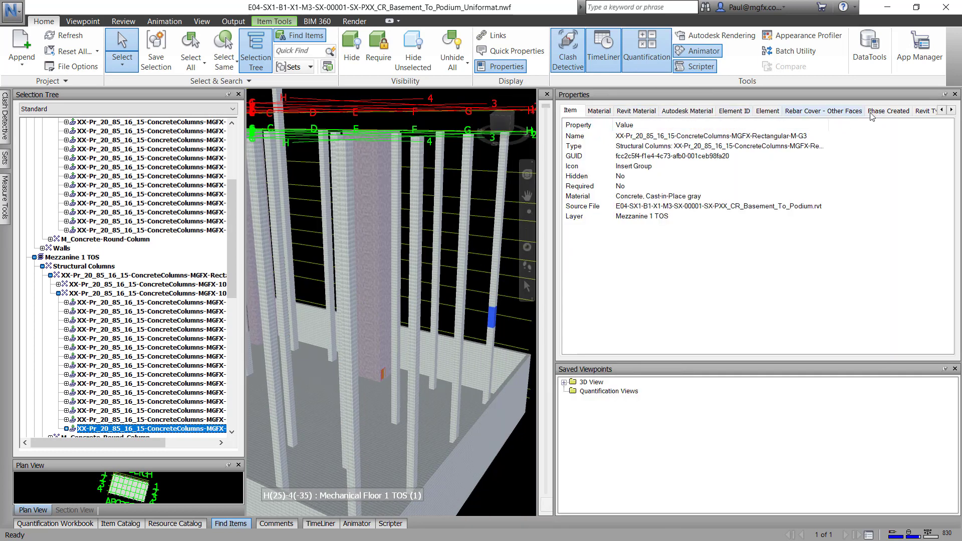
# Open the column's Revit Type tab and select the Classification.UniFormat.II.Number row showing B10
pyautogui.click(925, 111)
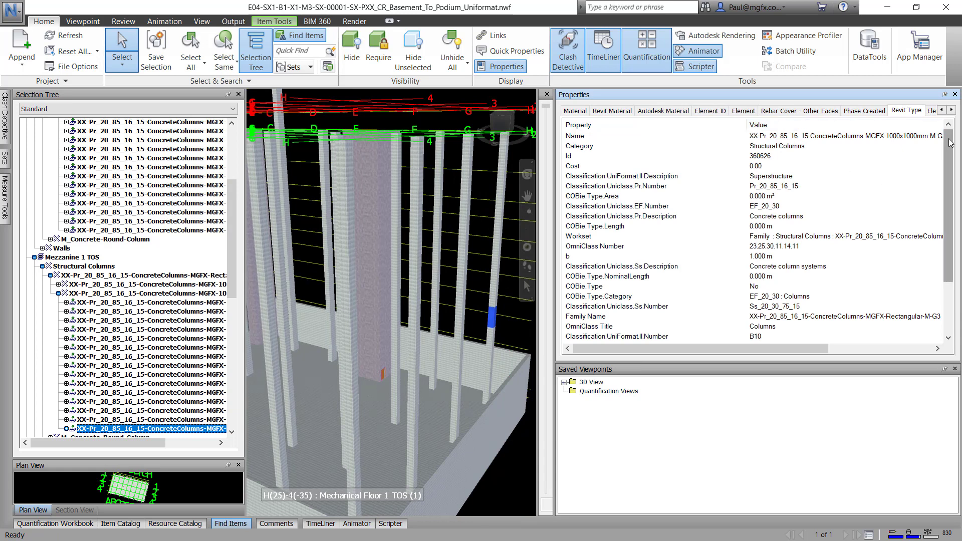
pyautogui.moveTo(948, 145); pyautogui.dragTo(940, 203)
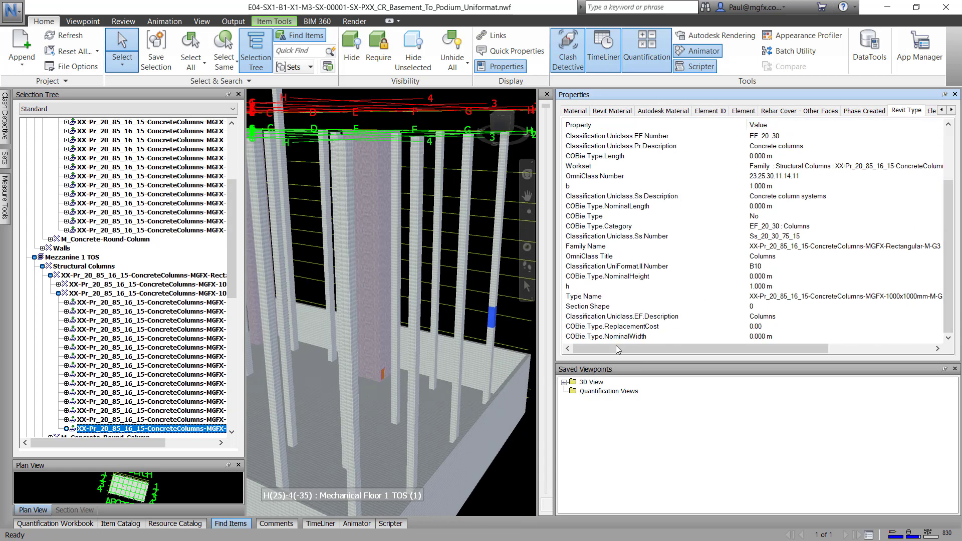
pyautogui.scroll(2, 738, 239)
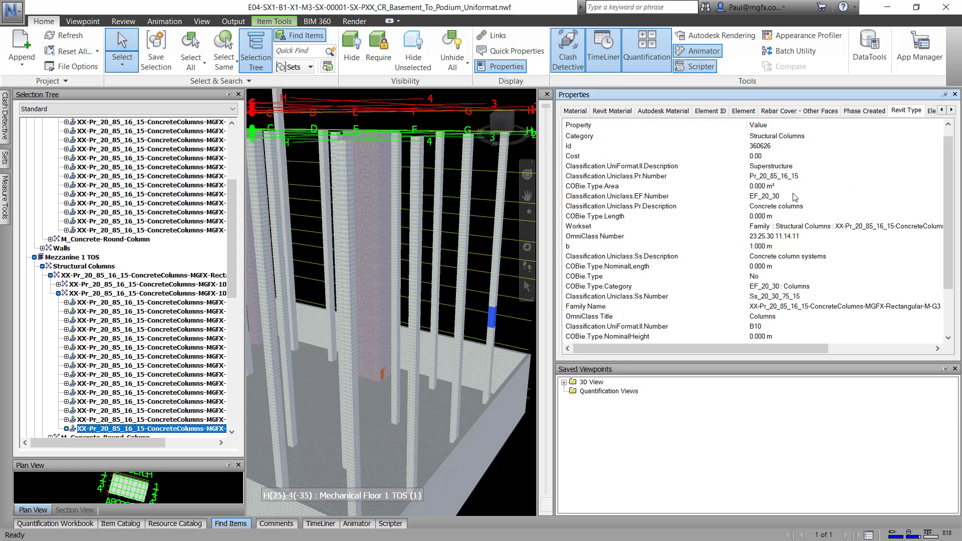
pyautogui.click(640, 327)
pyautogui.scroll(-2, 626, 309)
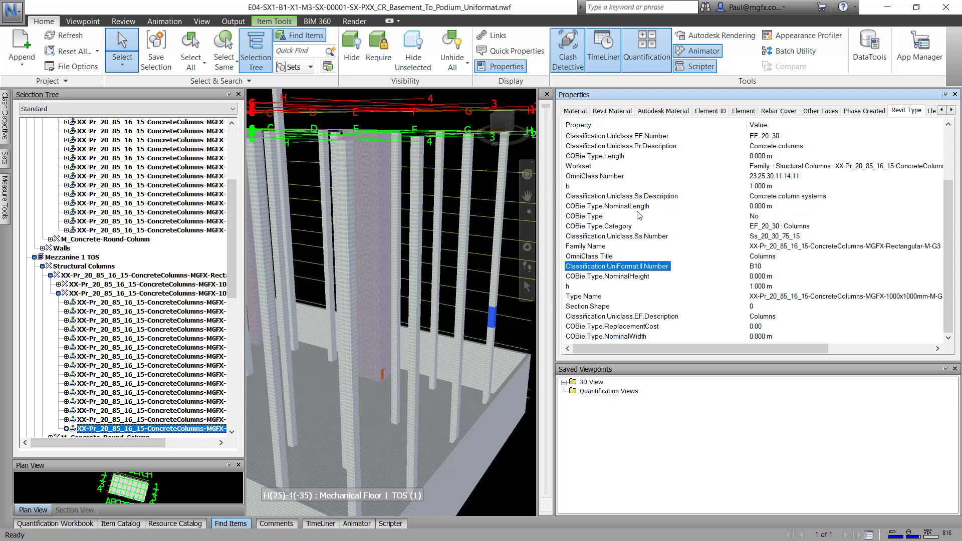
pyautogui.scroll(3, 606, 218)
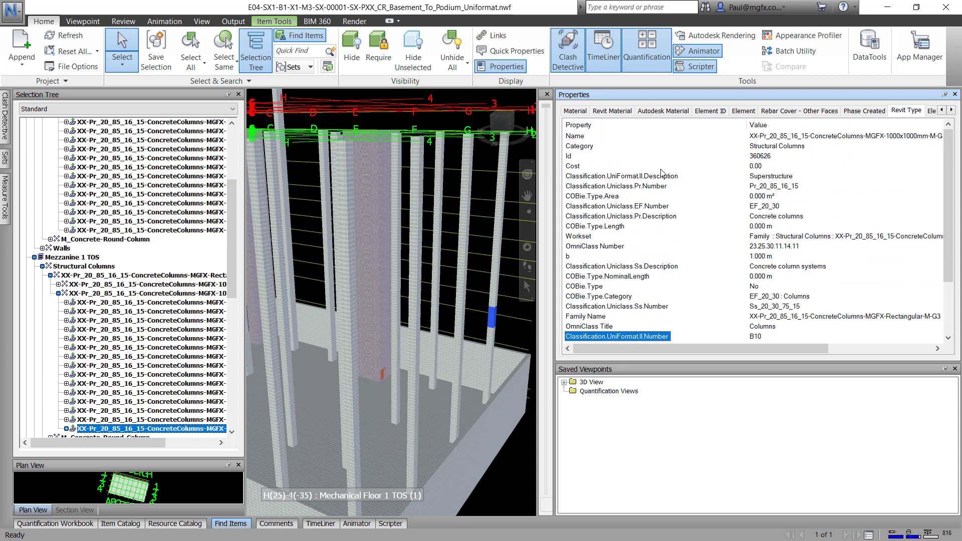
# Dismiss the property's copy menu, then scroll through the column's Element properties
pyautogui.rightClick(701, 188)
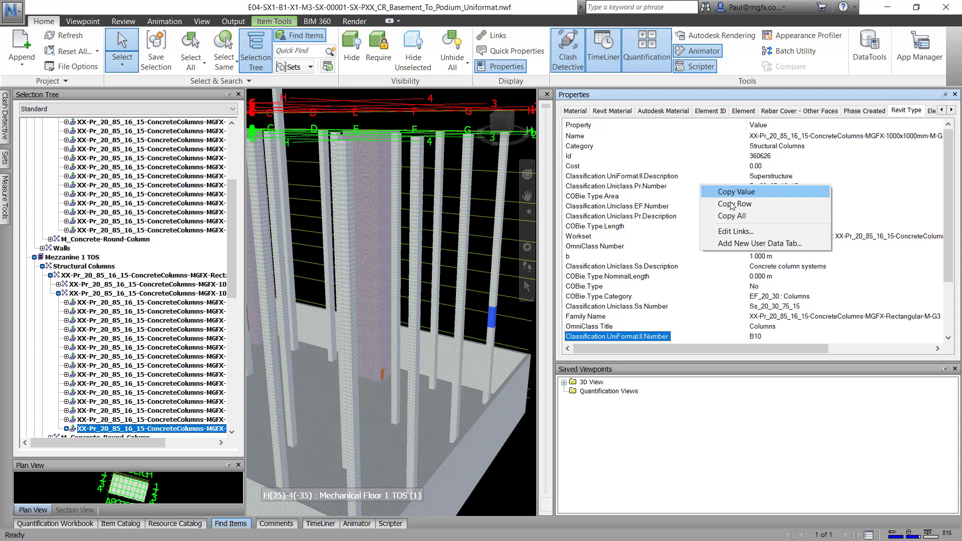
pyautogui.click(618, 187)
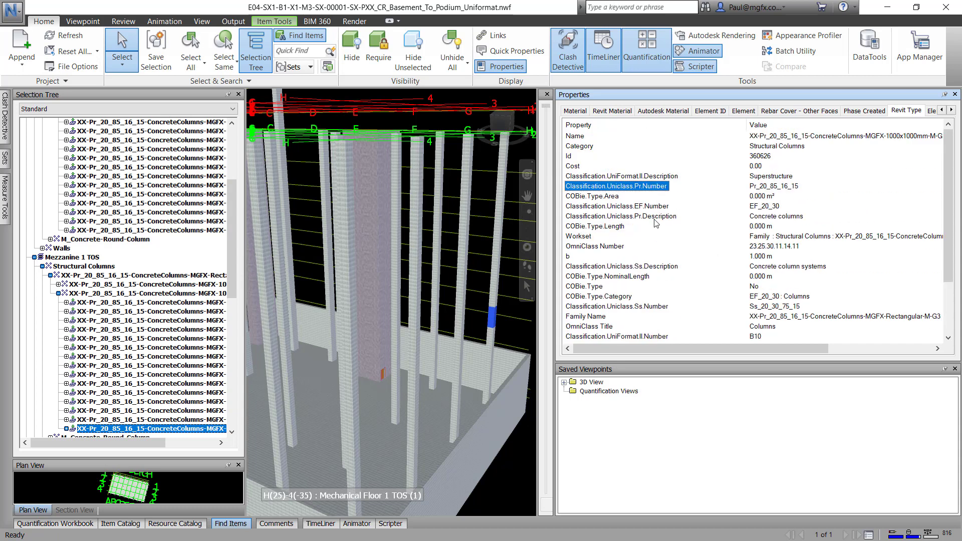
pyautogui.scroll(-2, 656, 222)
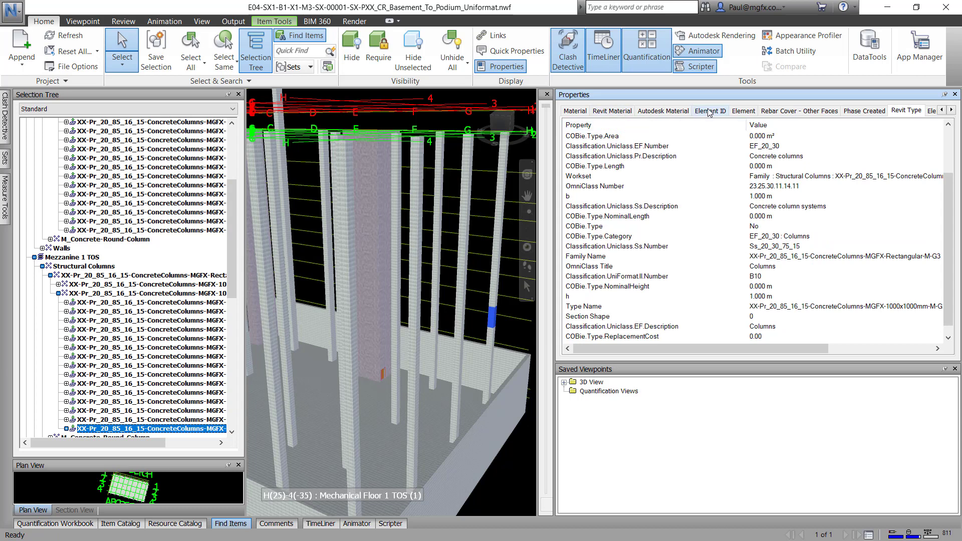
pyautogui.click(741, 111)
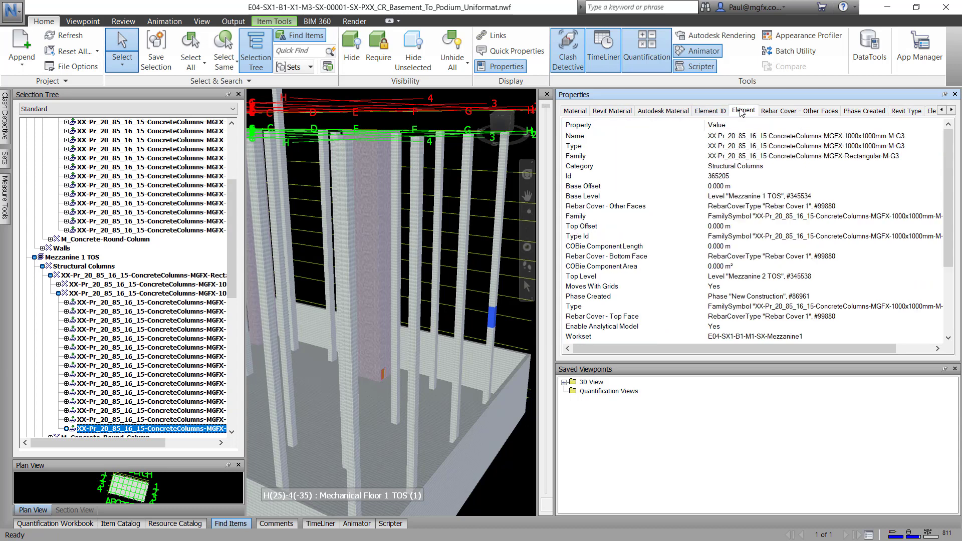
pyautogui.scroll(-4, 760, 173)
pyautogui.scroll(4, 758, 200)
# Set selection resolution to File and select the whole Uniformat model
pyautogui.click(518, 335)
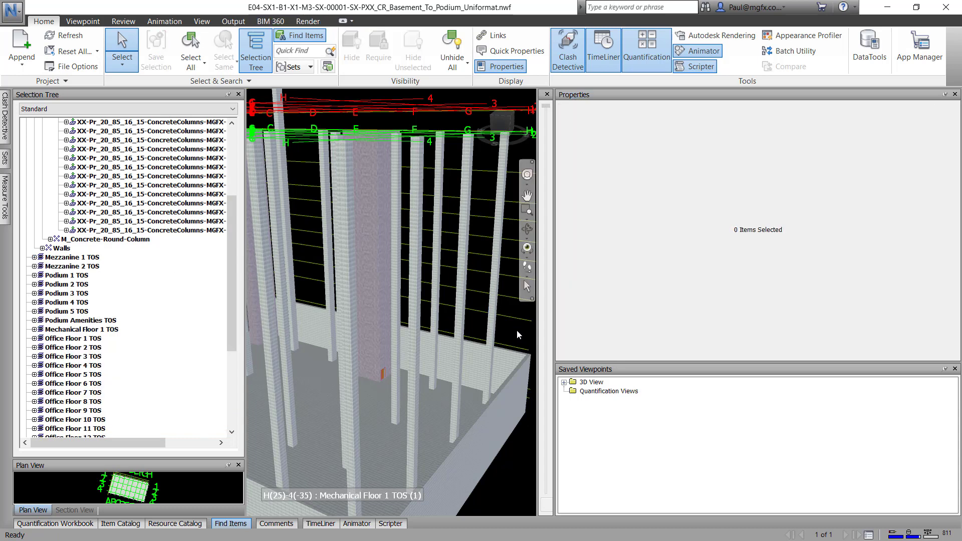
pyautogui.click(490, 321)
pyautogui.rightClick(490, 319)
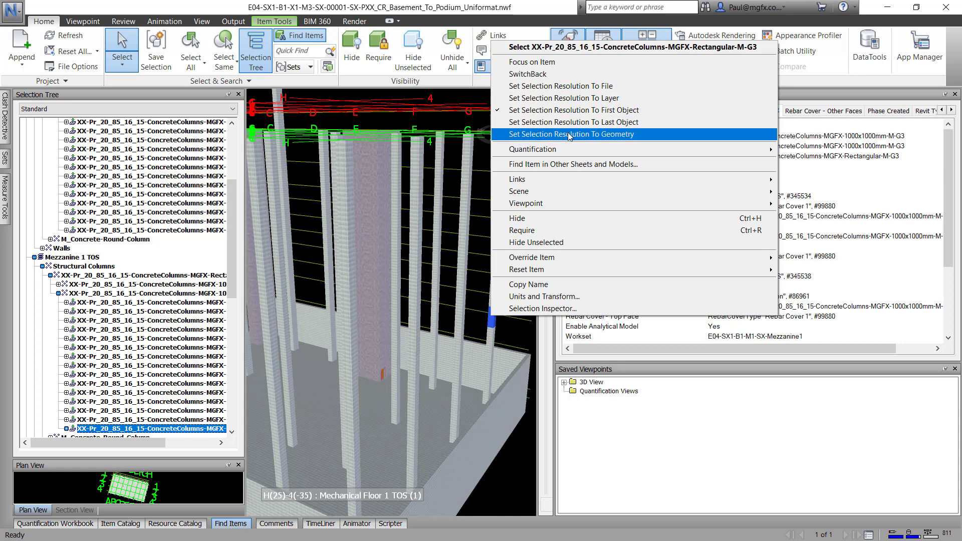
pyautogui.click(577, 87)
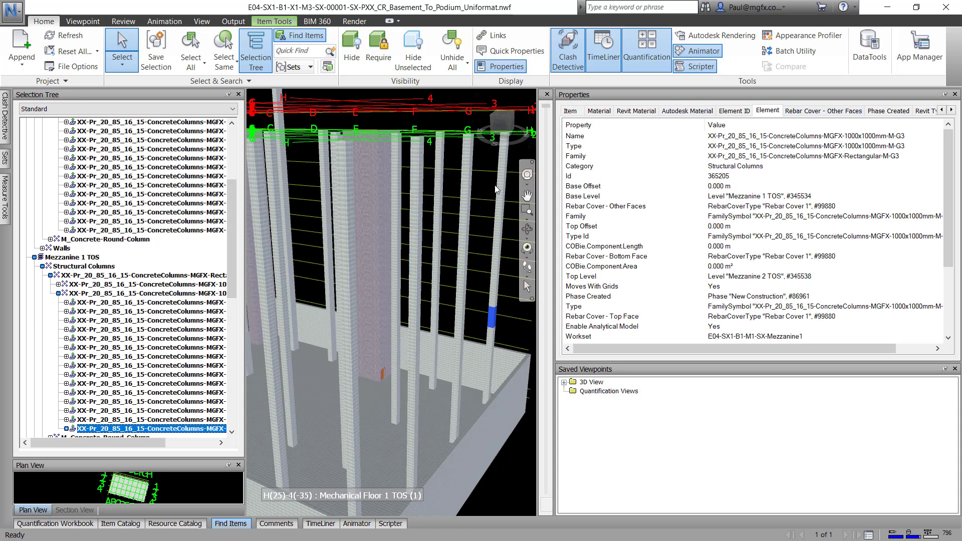
pyautogui.click(516, 335)
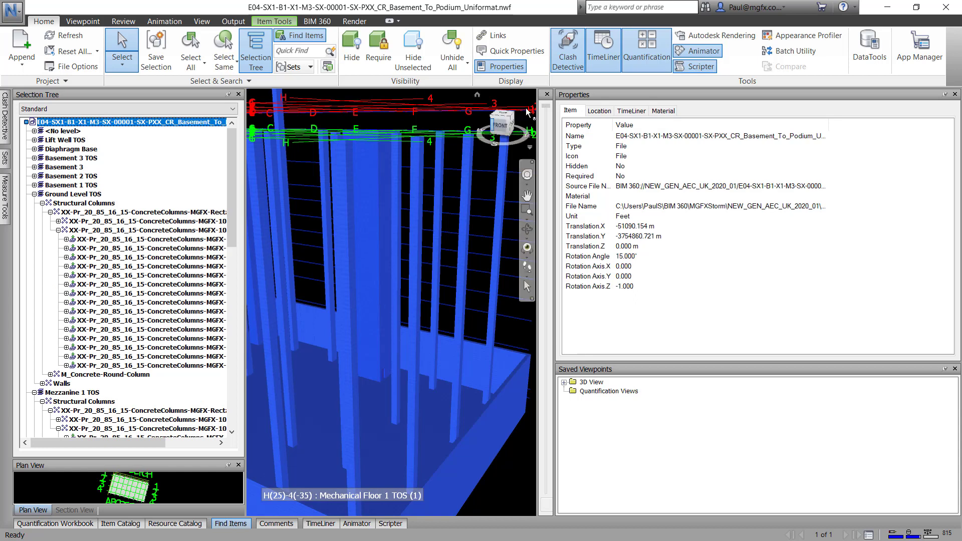
# Review the file's Location, TimeLiner and Material properties
pyautogui.click(599, 111)
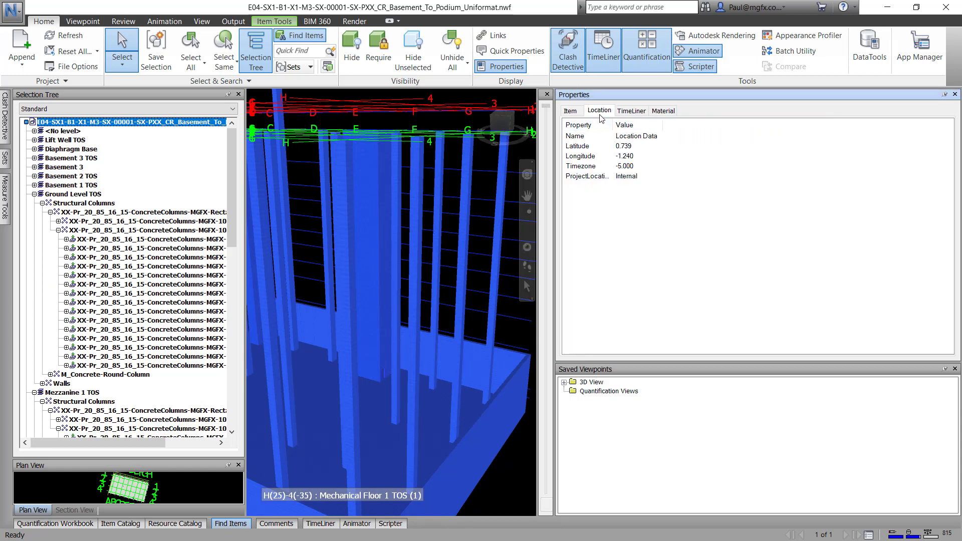
pyautogui.click(631, 113)
pyautogui.click(667, 114)
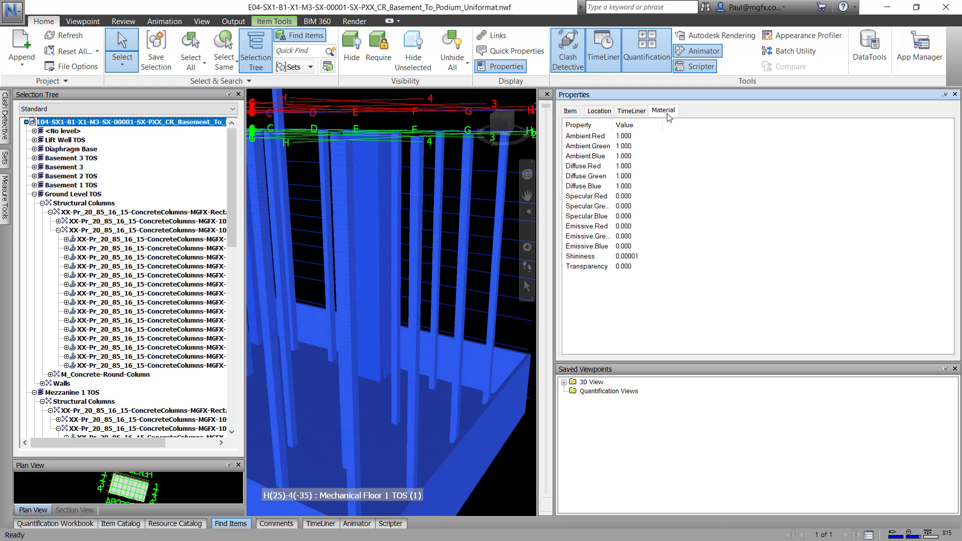
# Switch selection resolution to Layer and inspect the Mezzanine 1 TOS layer's Element ID, TimeLiner and Material tabs
pyautogui.rightClick(496, 285)
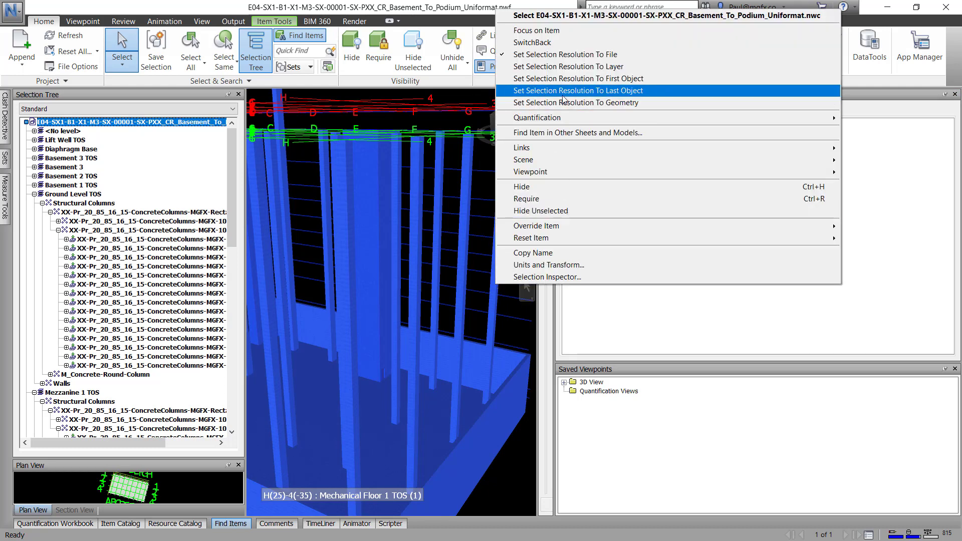
pyautogui.click(567, 66)
pyautogui.press('Escape')
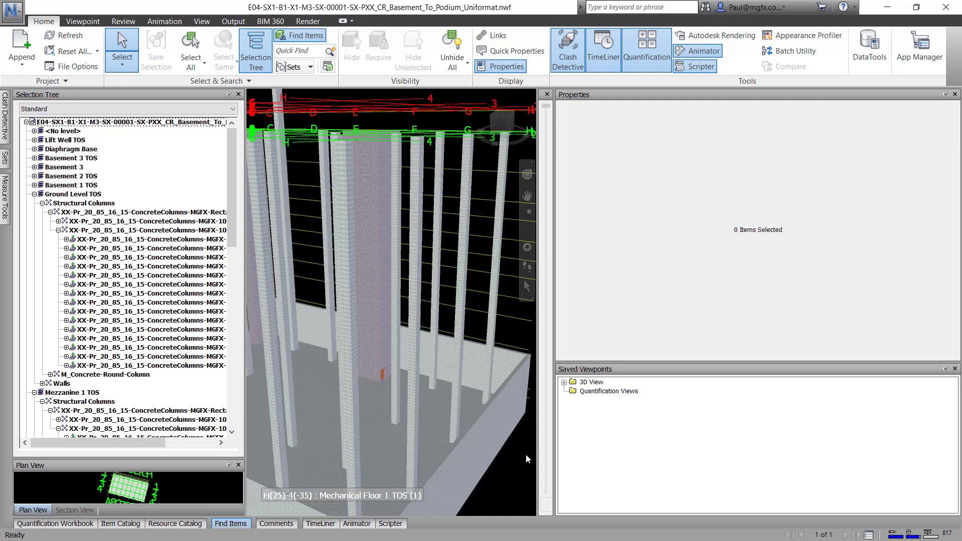
pyautogui.click(494, 328)
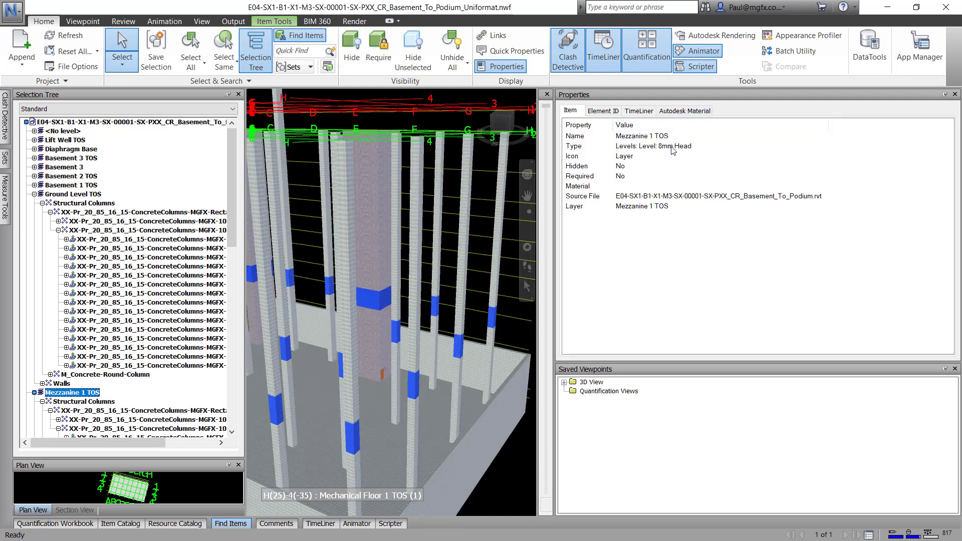
pyautogui.click(618, 113)
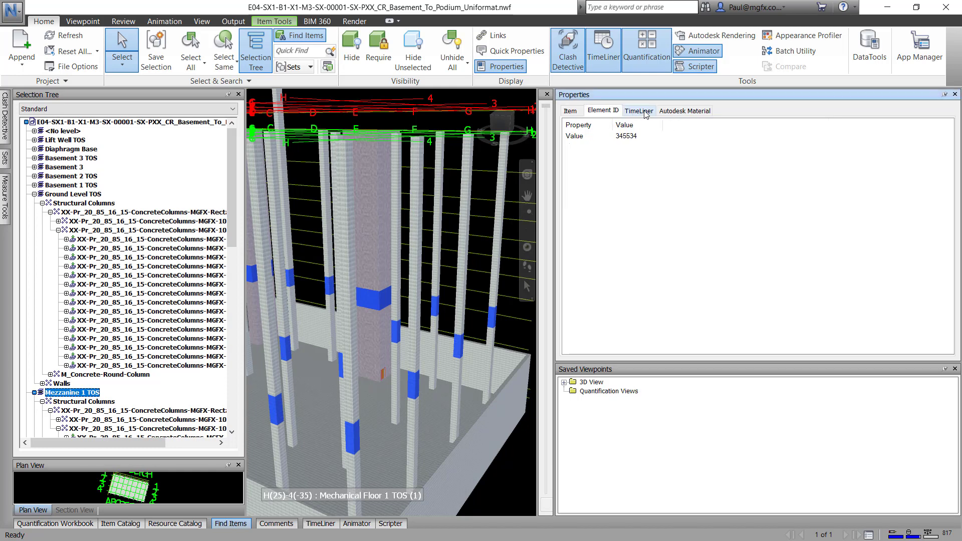
pyautogui.click(646, 114)
pyautogui.click(683, 111)
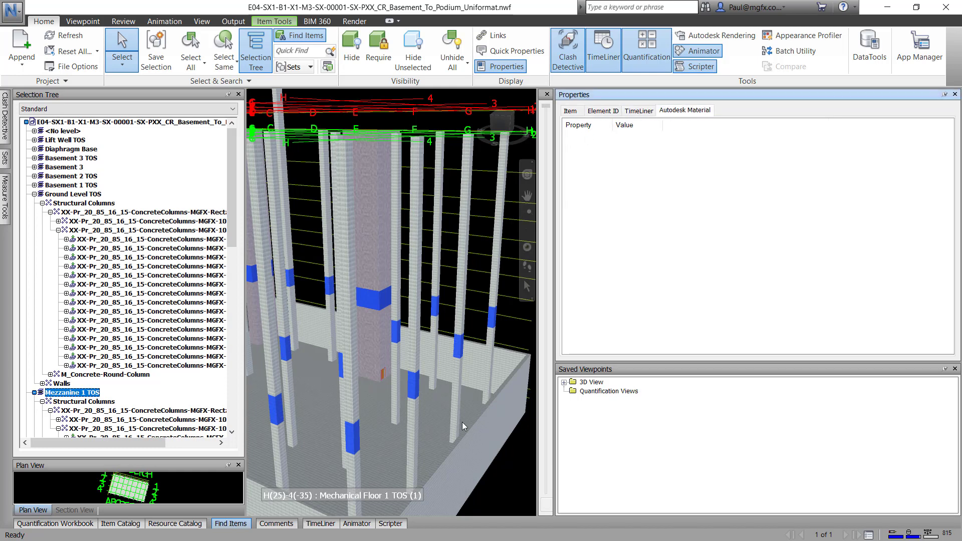
pyautogui.press('Escape')
# Switch selection resolution to First Object and select a single column
pyautogui.rightClick(498, 323)
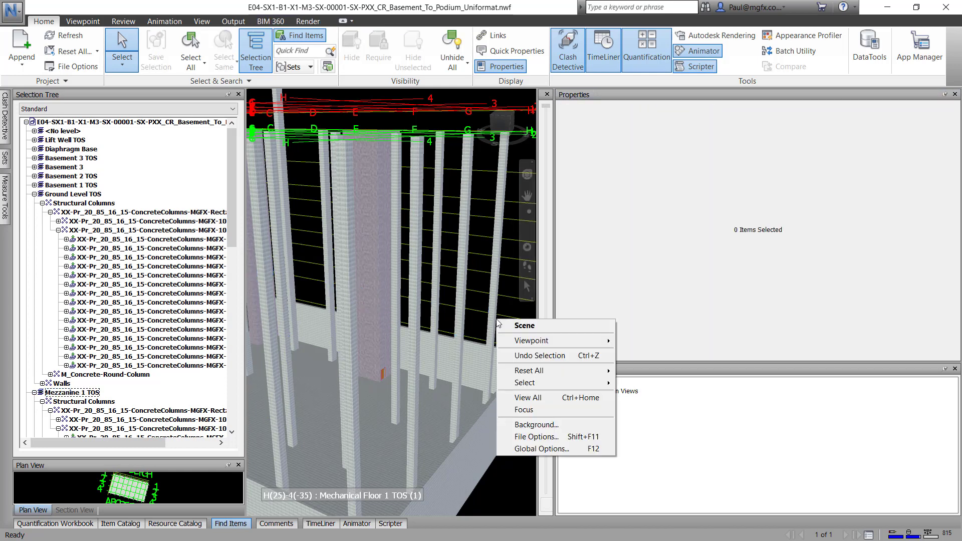
pyautogui.click(496, 317)
pyautogui.rightClick(496, 312)
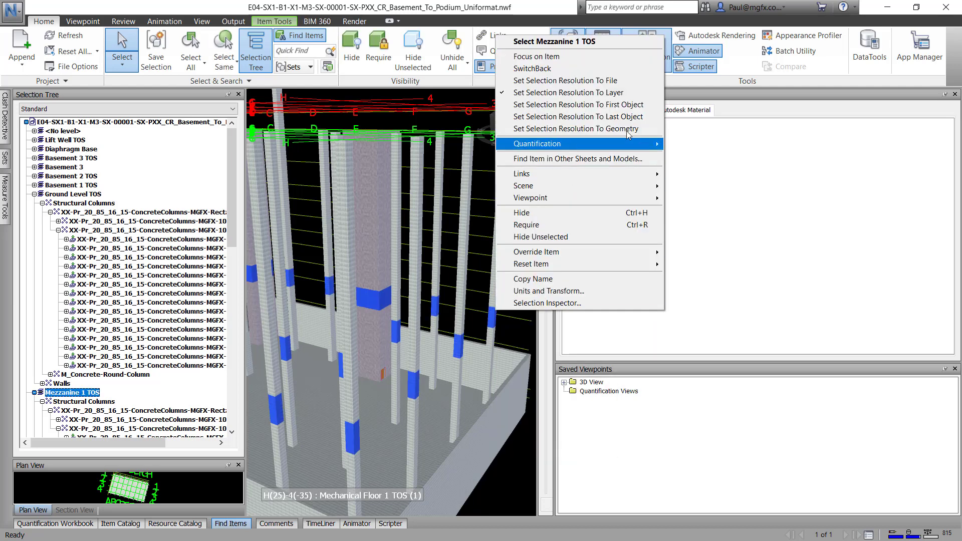
pyautogui.click(627, 106)
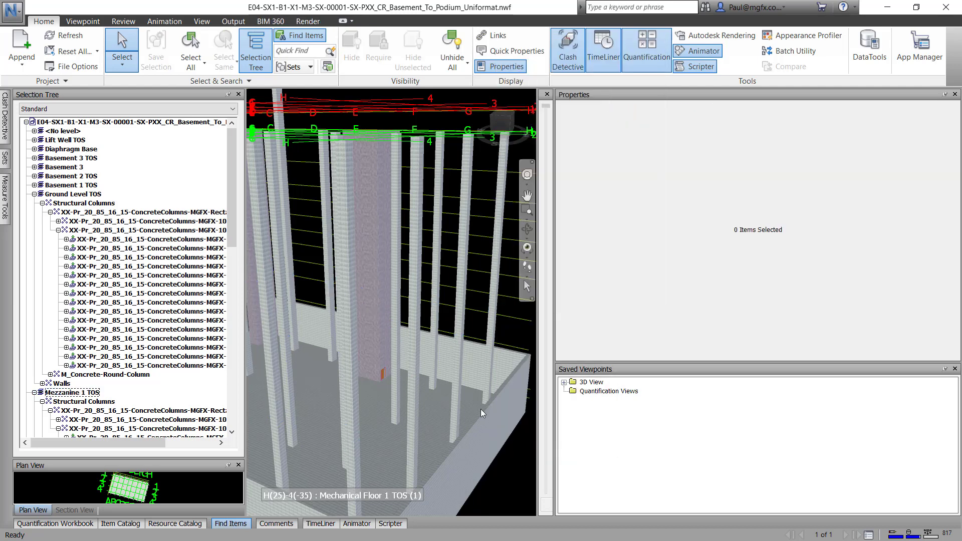
pyautogui.click(491, 316)
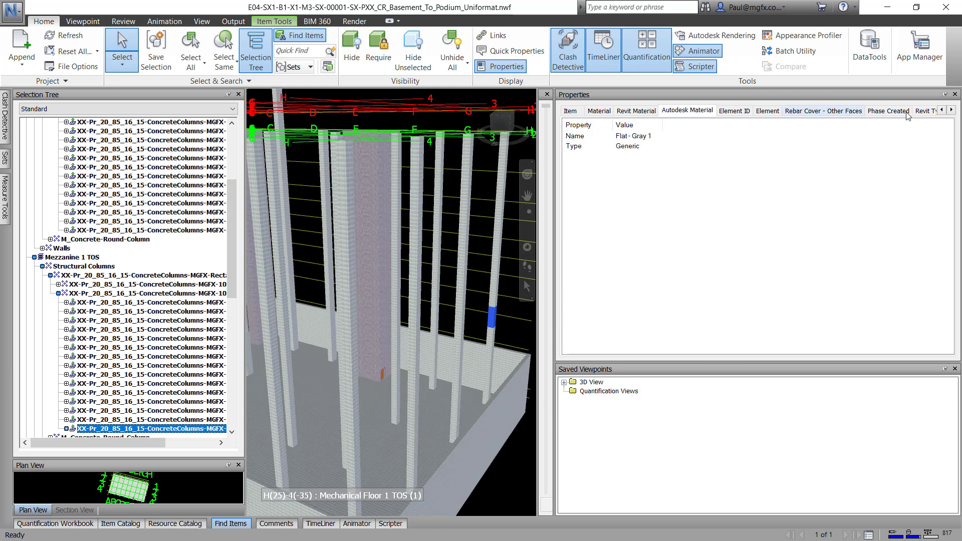
# Clear the column selection and set selection resolution to Geometry
pyautogui.click(528, 455)
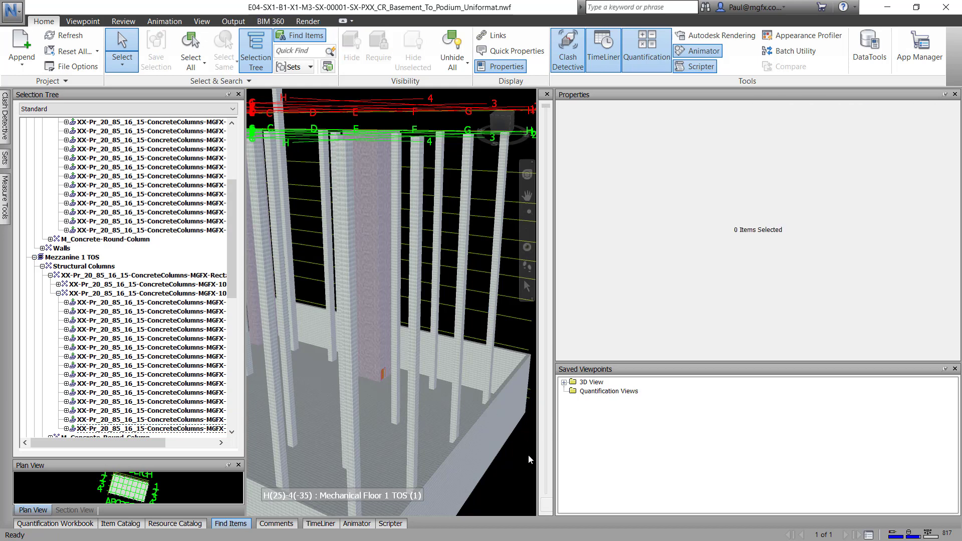
pyautogui.rightClick(488, 326)
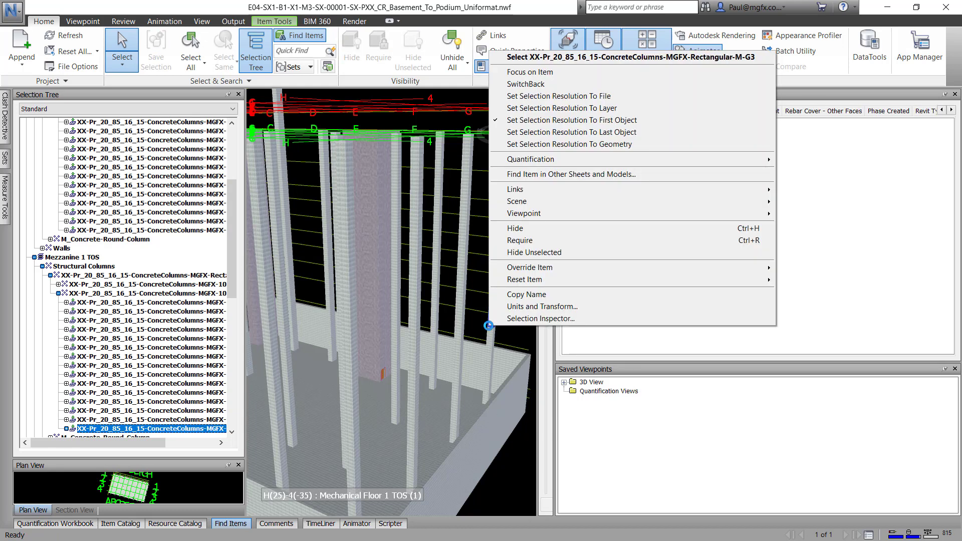
pyautogui.click(606, 144)
# Select a column's geometry piece and view its TimeLiner, Material, Revit Material and Item tabs
pyautogui.click(493, 346)
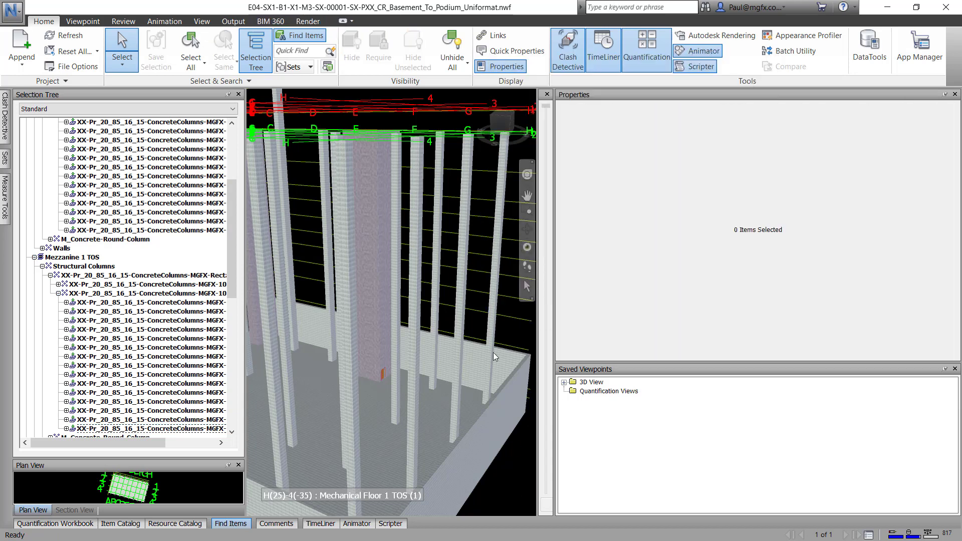
pyautogui.click(491, 317)
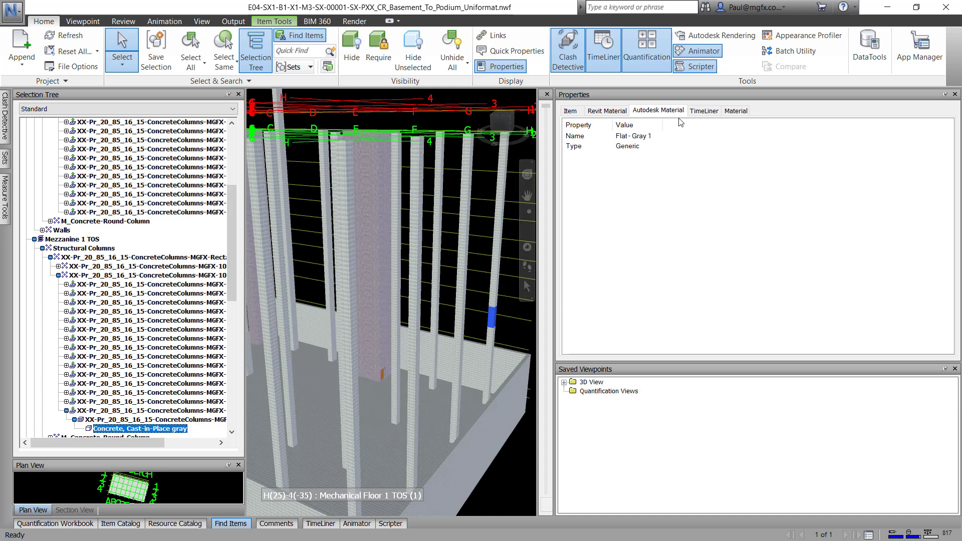
pyautogui.click(700, 111)
pyautogui.click(735, 111)
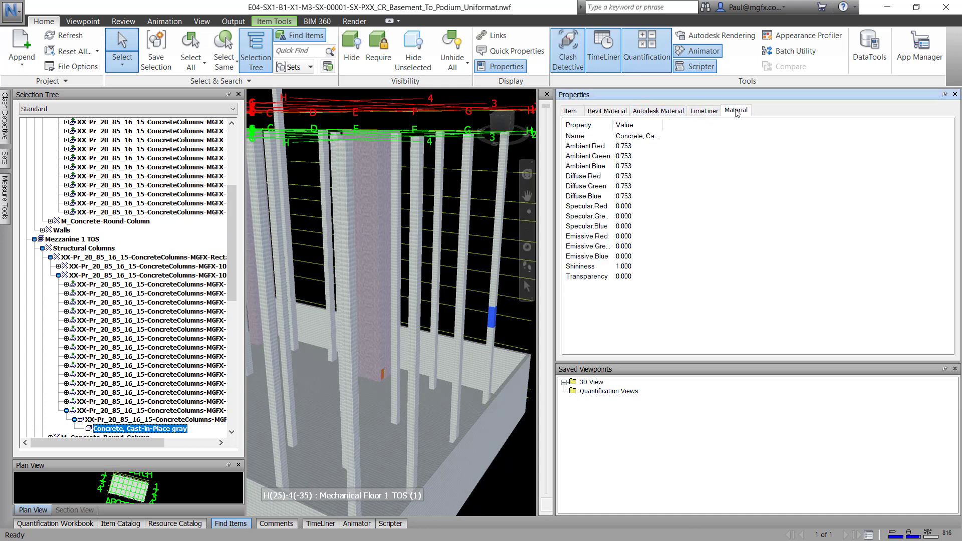
pyautogui.click(607, 111)
pyautogui.click(571, 111)
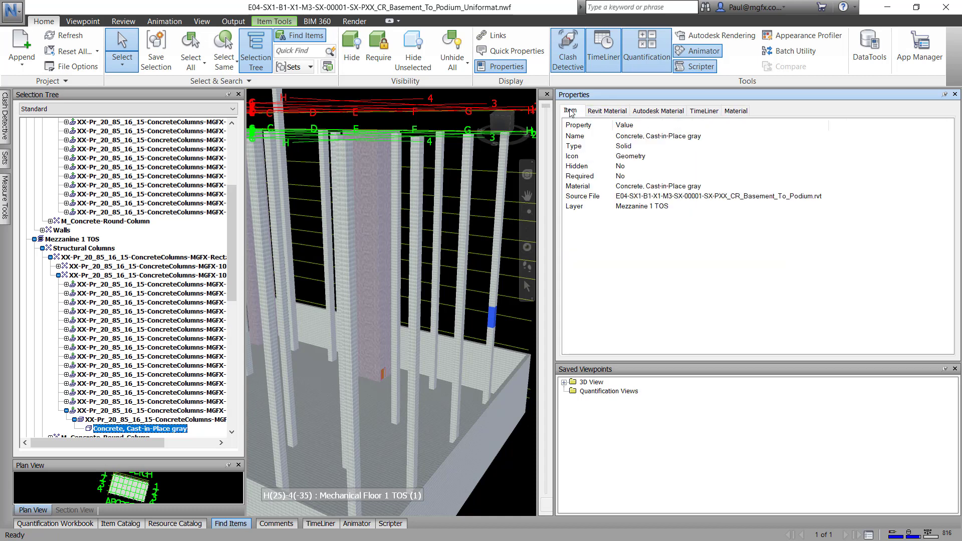
# Set the selection resolution back to First Object
pyautogui.rightClick(497, 324)
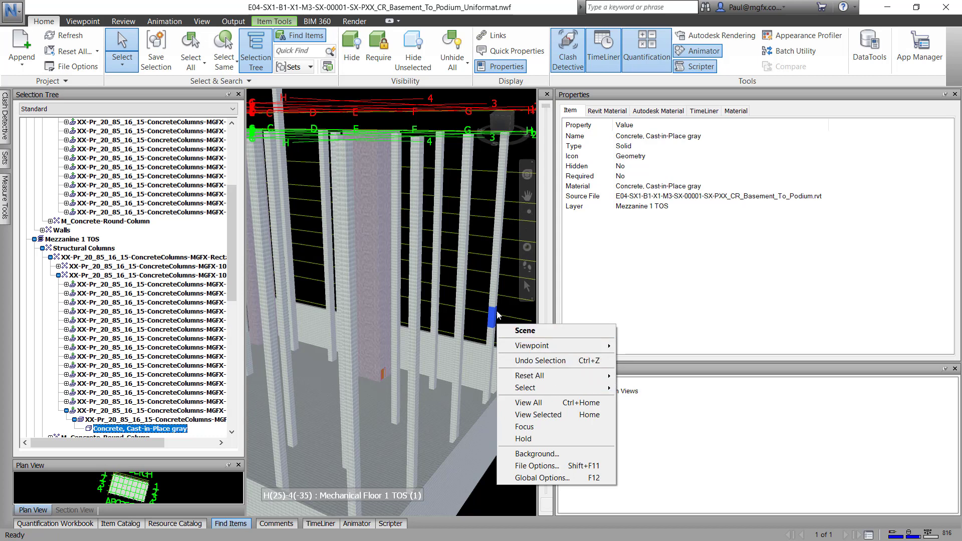
pyautogui.rightClick(497, 314)
pyautogui.click(591, 113)
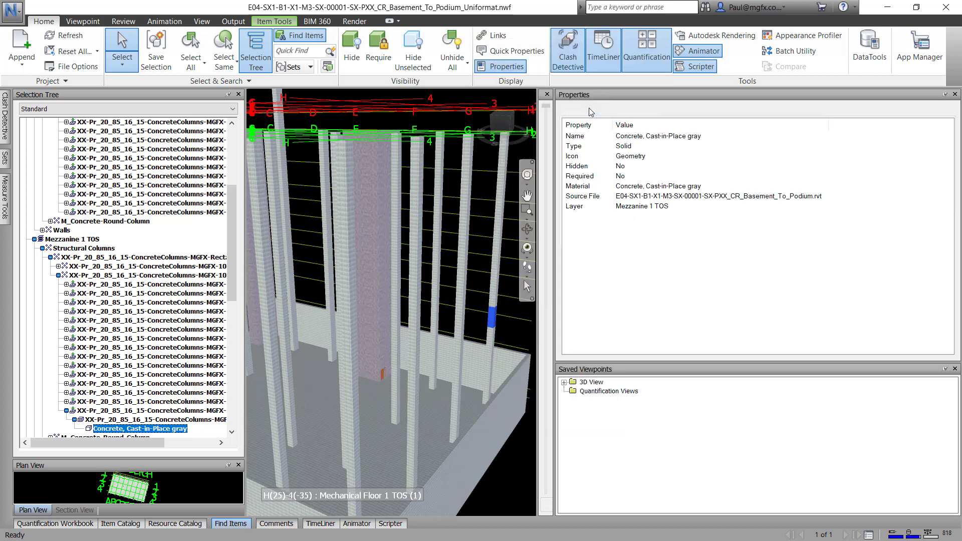
pyautogui.click(514, 326)
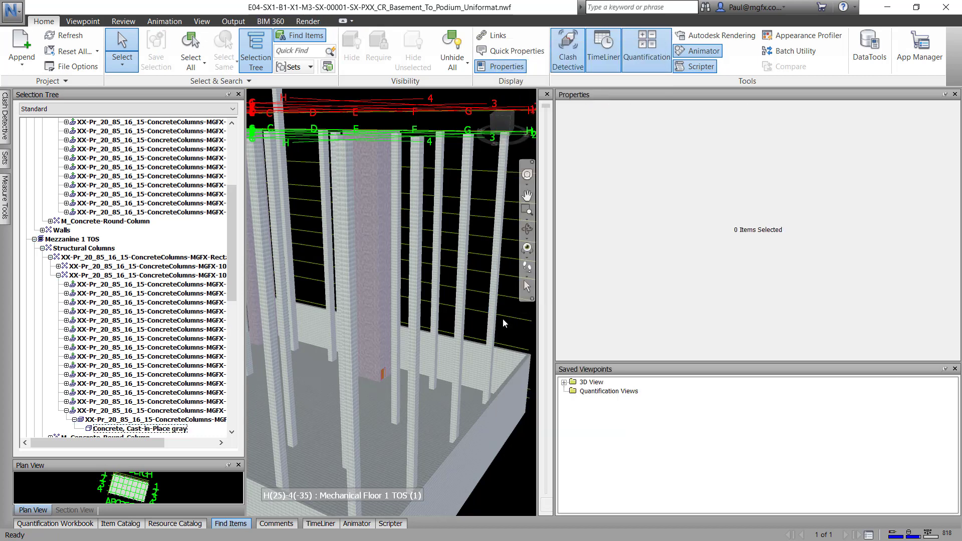
pyautogui.click(495, 325)
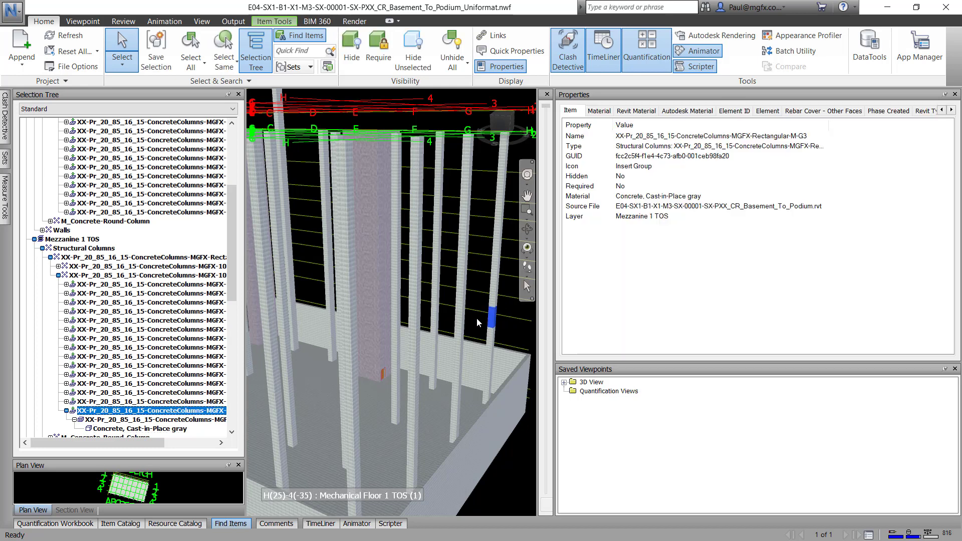
pyautogui.click(506, 328)
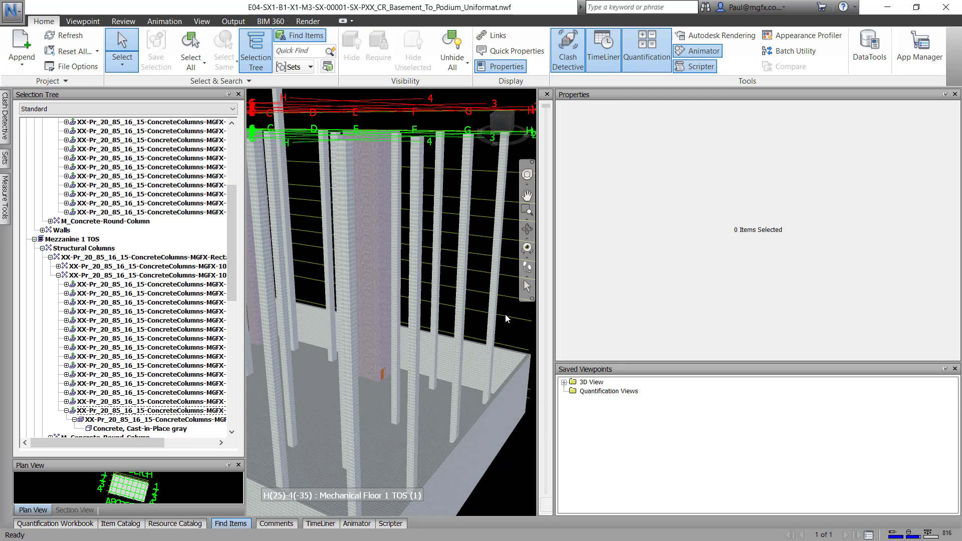